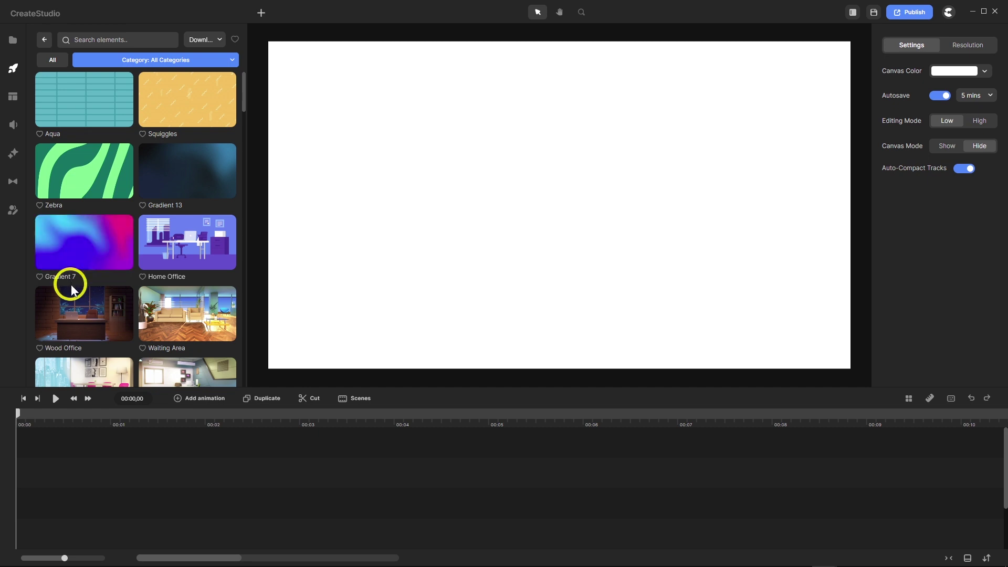
Place Gradient 7 on the canvas and put a duplicate clip right after it.
left_click_drag(85, 249, 517, 215)
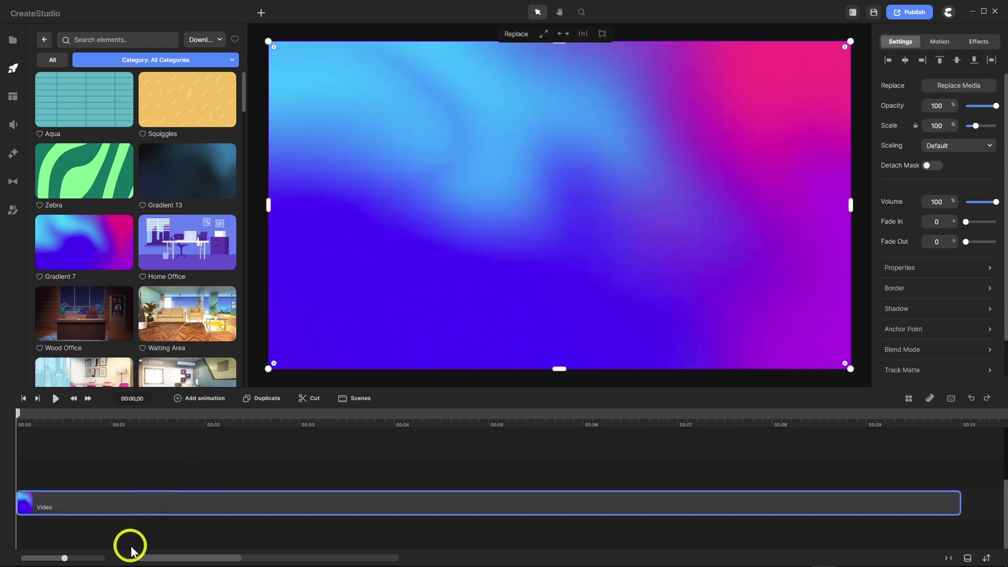
left_click_drag(63, 558, 47, 558)
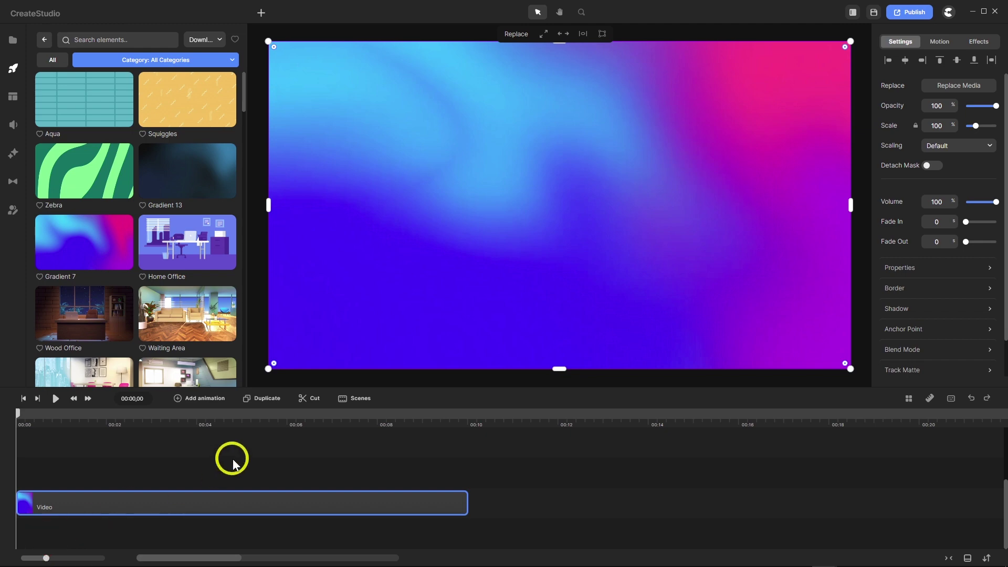
left_click(261, 401)
left_click_drag(96, 501, 549, 535)
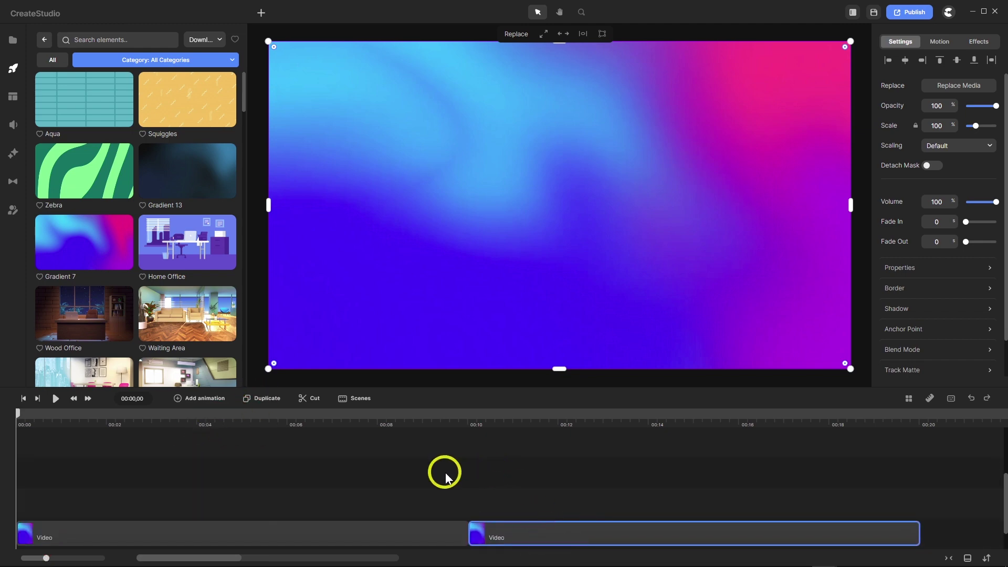
Remove the empty tracks above the two Gradient 7 clips.
right_click(364, 462)
left_click(376, 452)
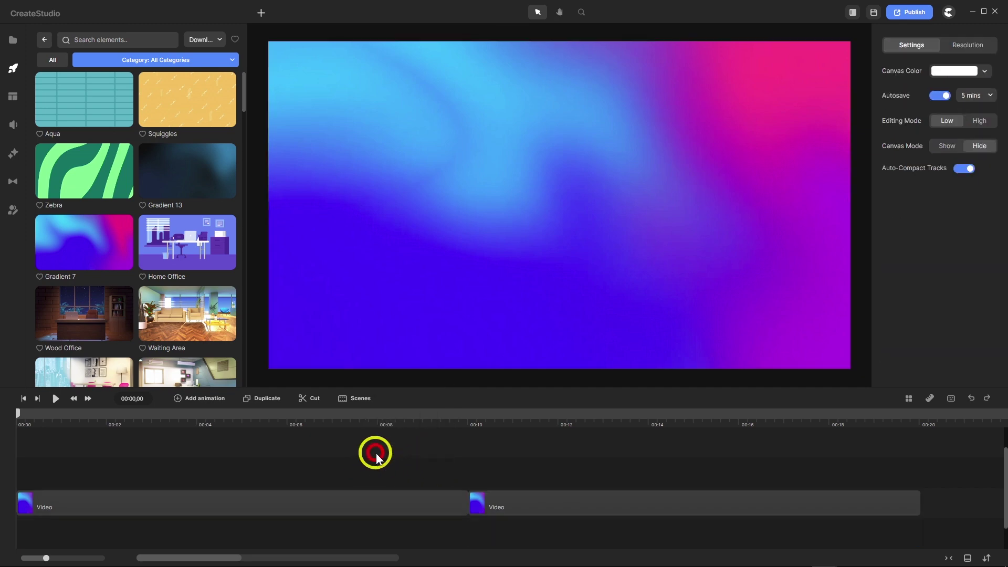
right_click(381, 459)
left_click(379, 448)
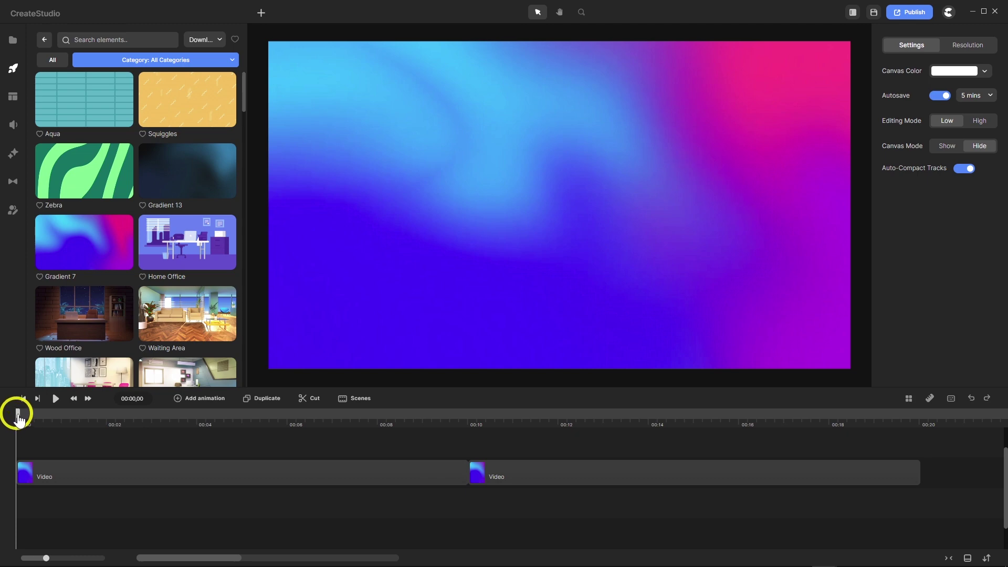
Scrub and play the 20-second timeline to check the two clips.
left_click_drag(18, 413, 382, 440)
left_click(55, 398)
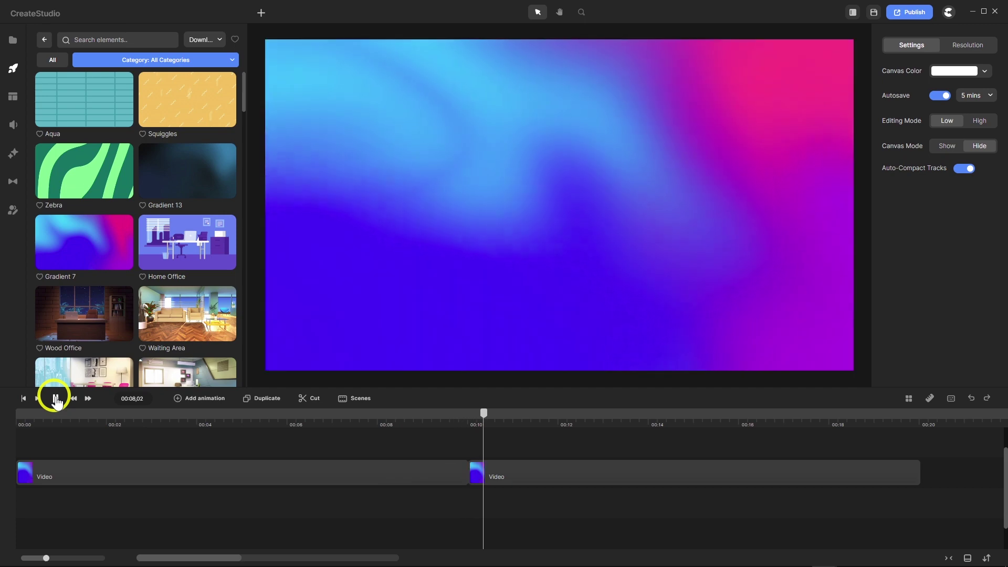
left_click(56, 398)
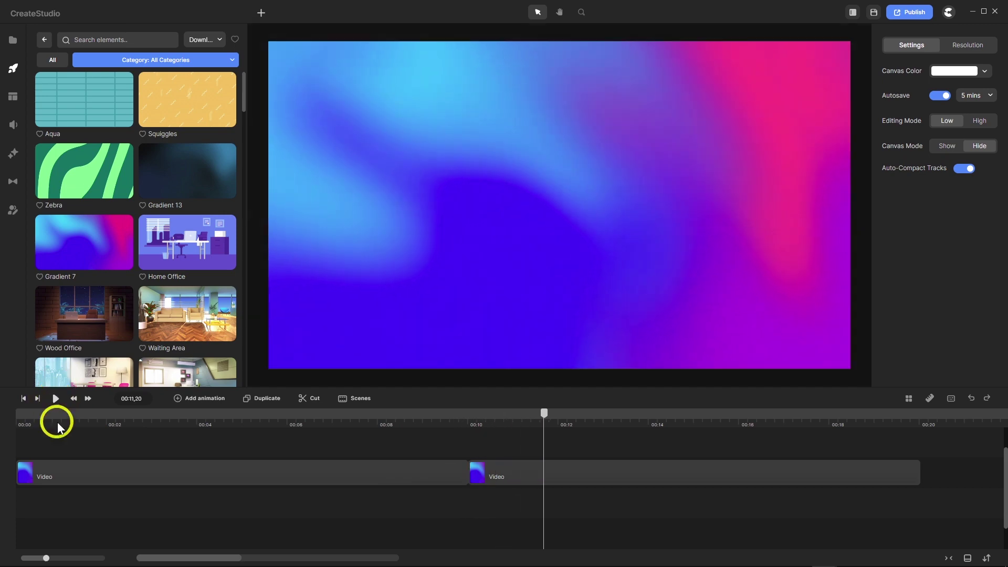
mouse_move(541, 543)
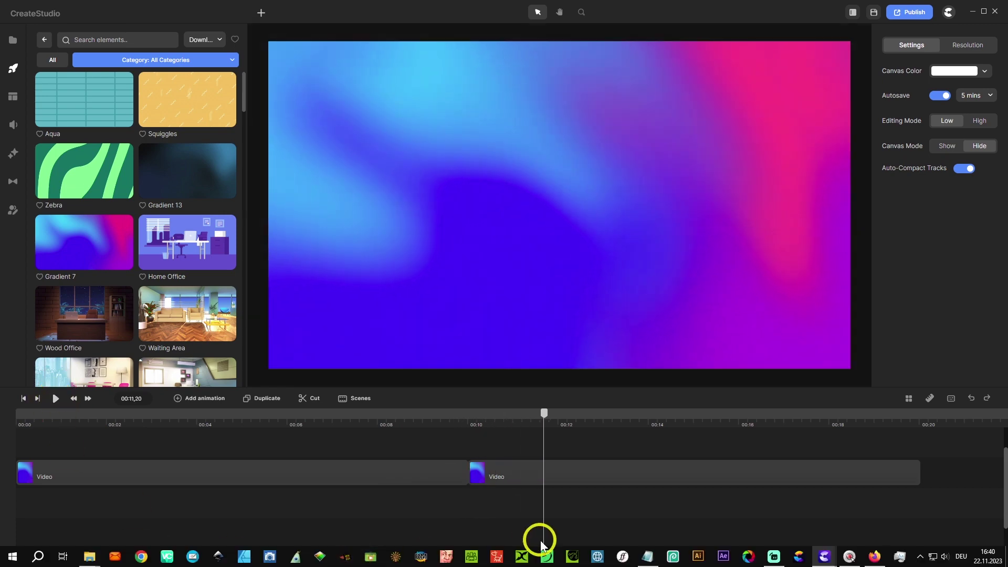
Delete the second Gradient 7 clip and fit the timeline to the remaining one.
right_click(515, 471)
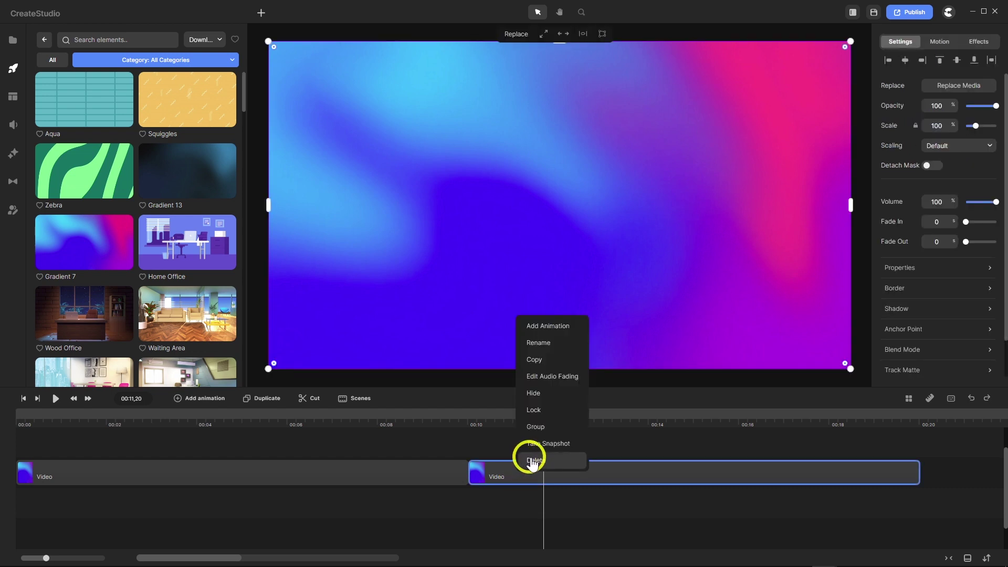
left_click(533, 462)
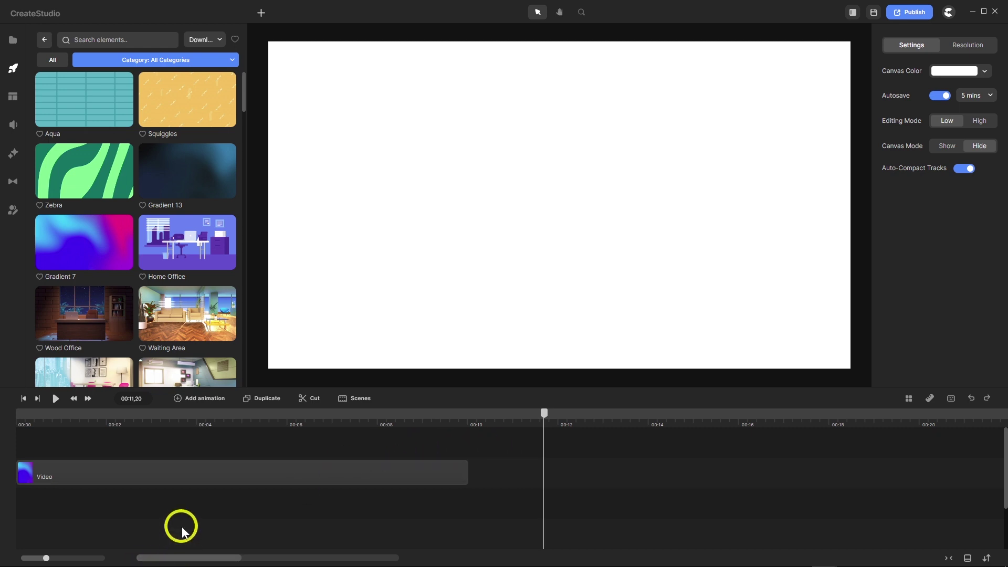
left_click(117, 474)
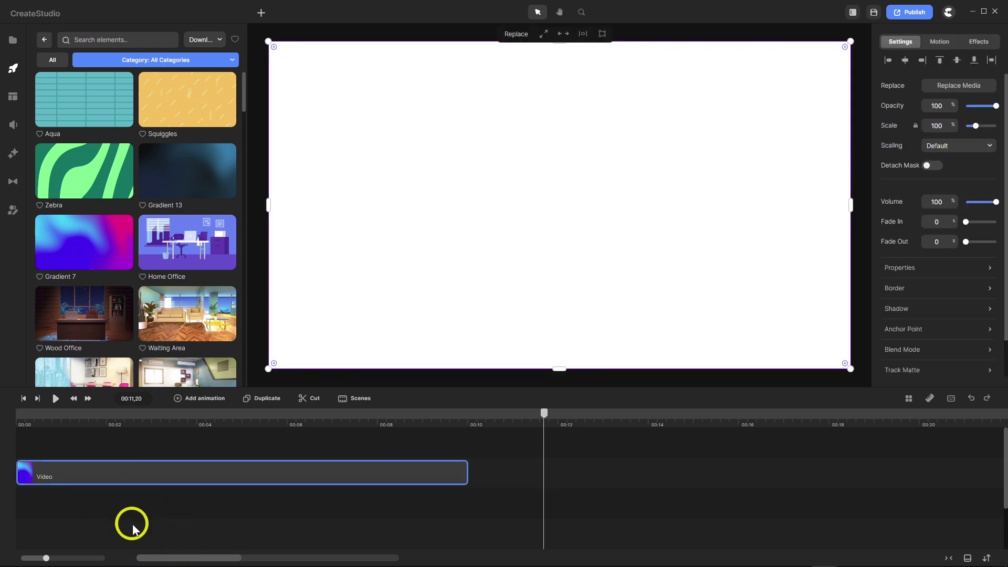
left_click(948, 557)
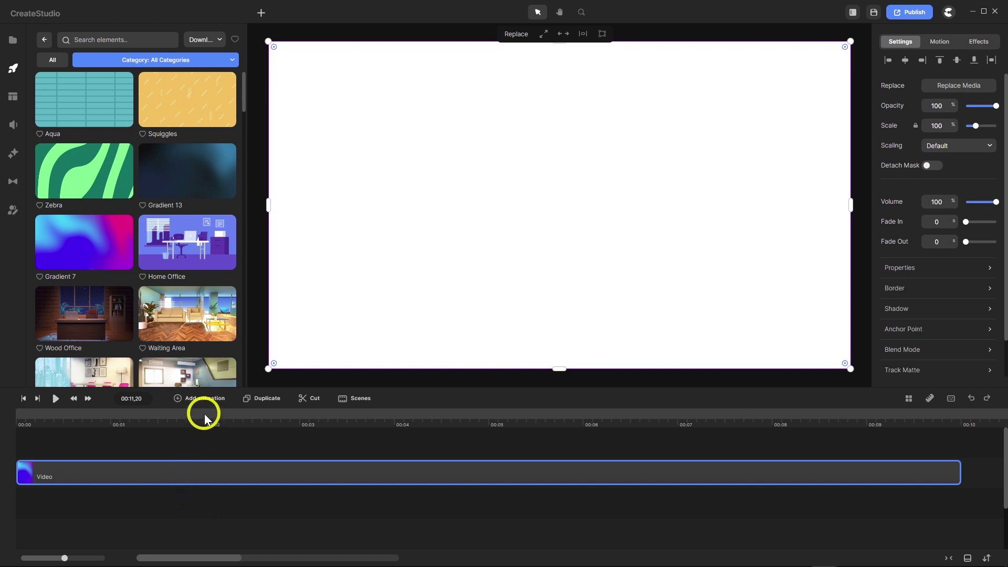
left_click_drag(205, 419, 205, 465)
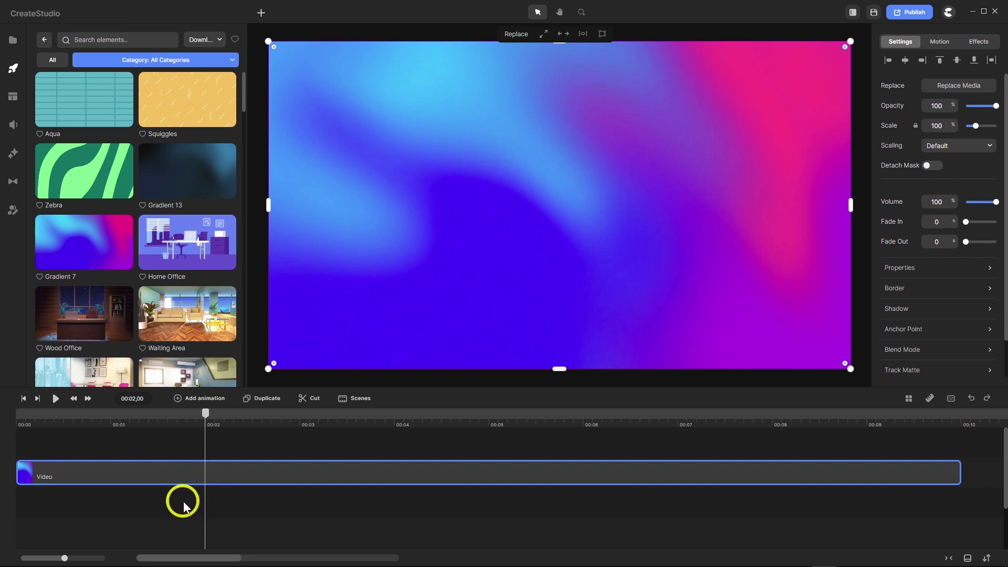
Cut the clip at 00:02, lift the first piece to the upper track, start the rest at 00:00.
left_click(305, 402)
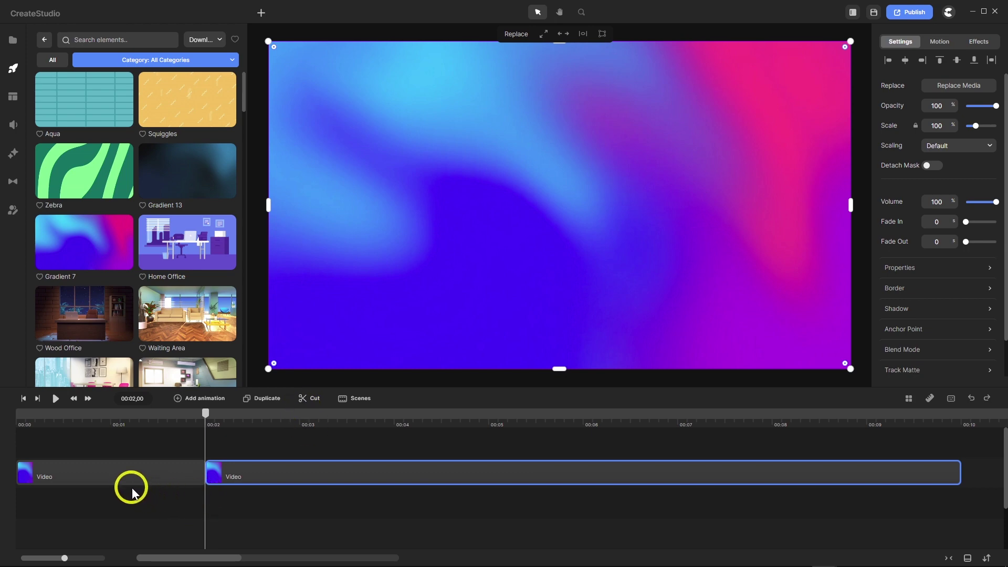
left_click(120, 473)
left_click_drag(120, 473, 119, 445)
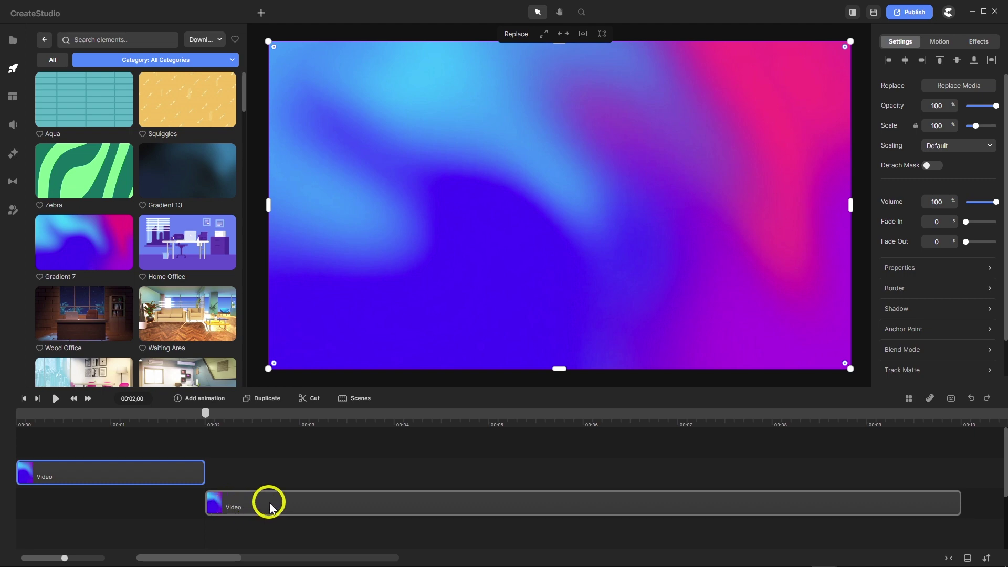
left_click_drag(266, 503, 651, 476)
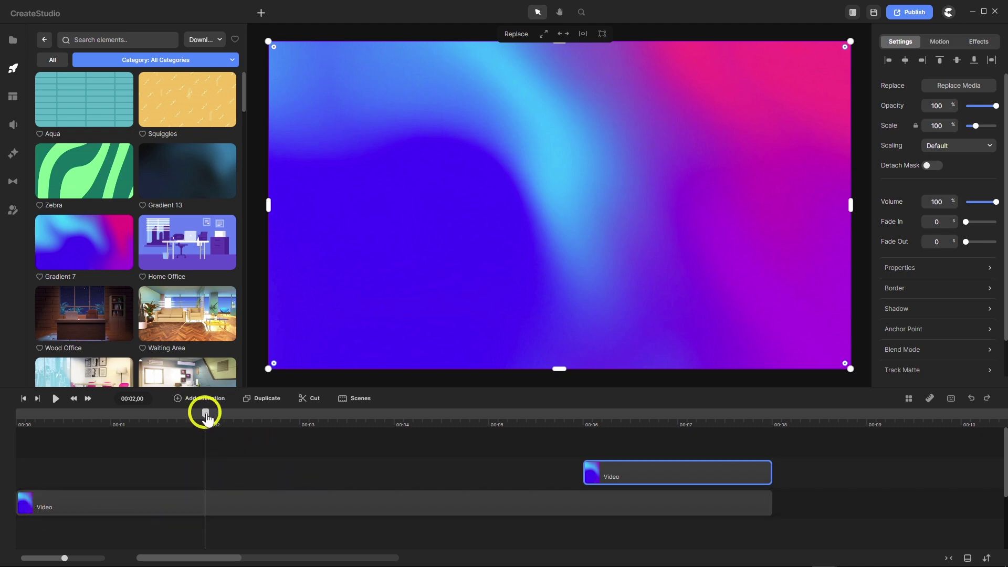
left_click_drag(206, 414, 772, 432)
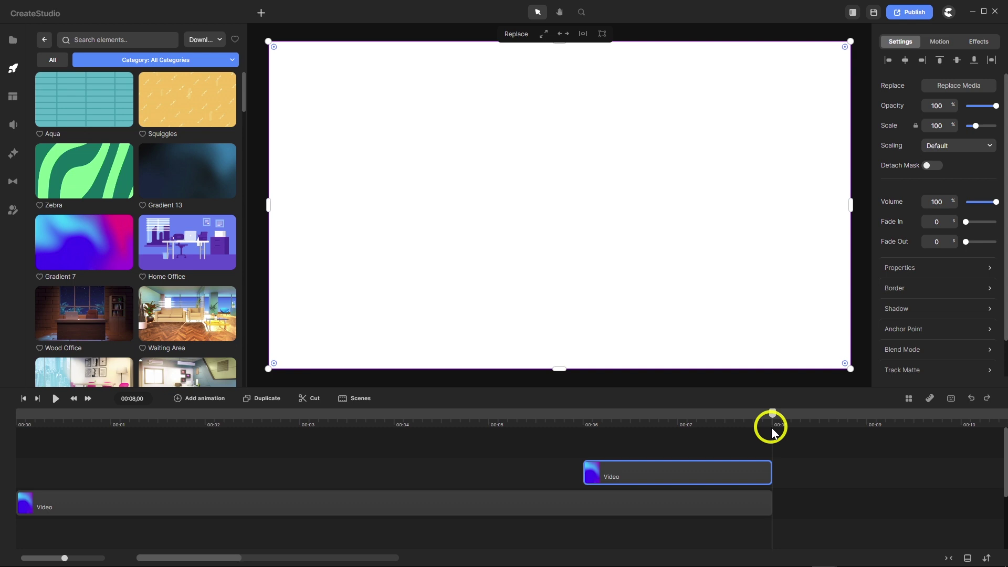
Scrub the timeline around 5–8 seconds to check where the two clips overlap.
left_click_drag(773, 429, 769, 429)
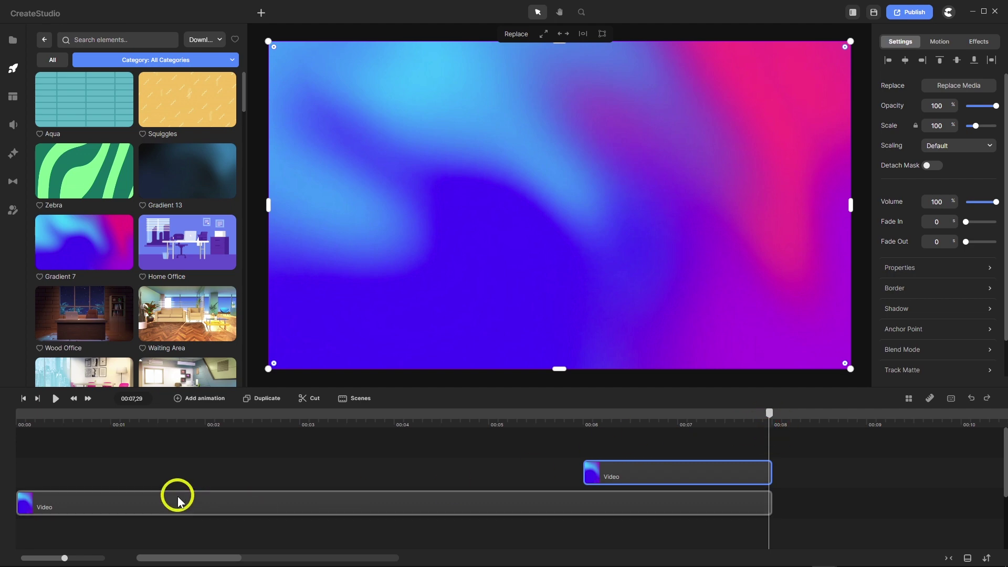
left_click(23, 399)
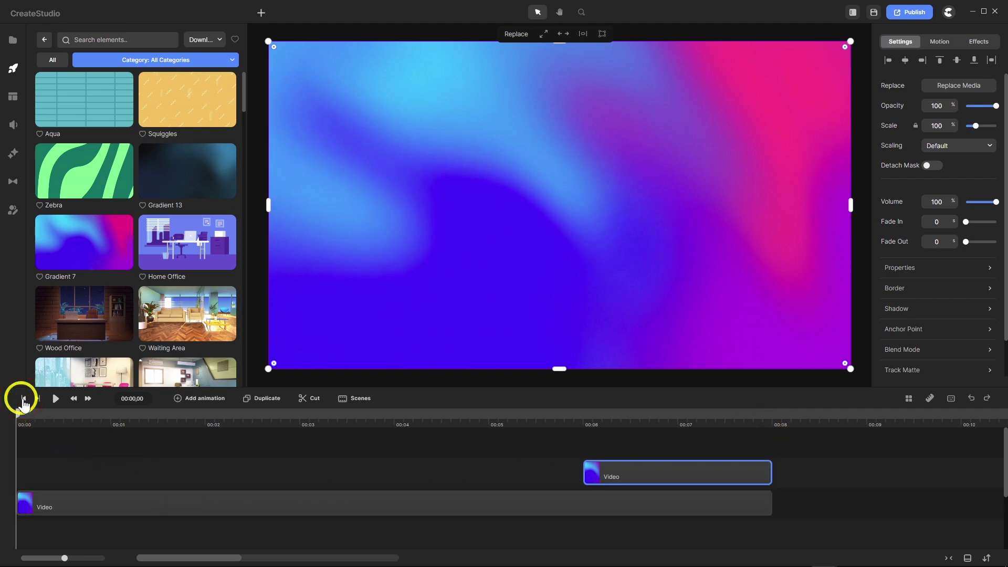
left_click(504, 423)
left_click_drag(600, 433, 294, 470)
left_click_drag(287, 419, 701, 447)
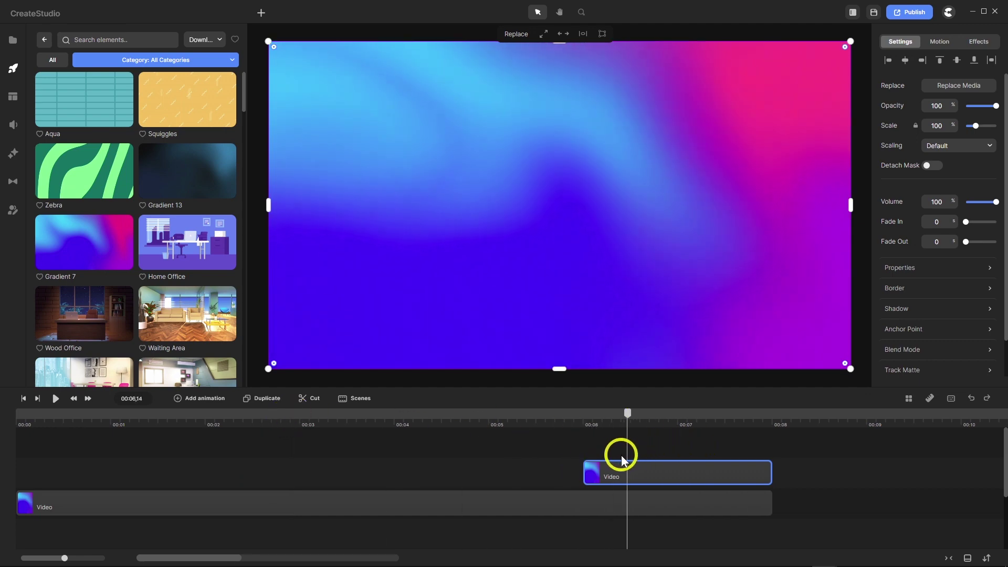
mouse_move(621, 460)
left_mouse_down()
mouse_move(601, 451)
mouse_move(615, 453)
left_mouse_up()
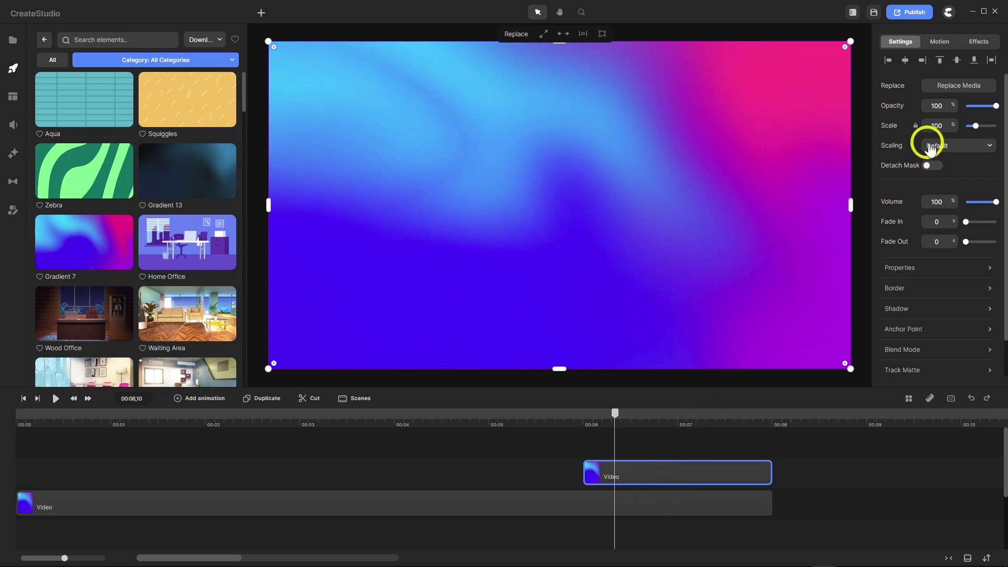
Give the upper clip a full-length Fade In entrance, then select both clips.
left_click(938, 41)
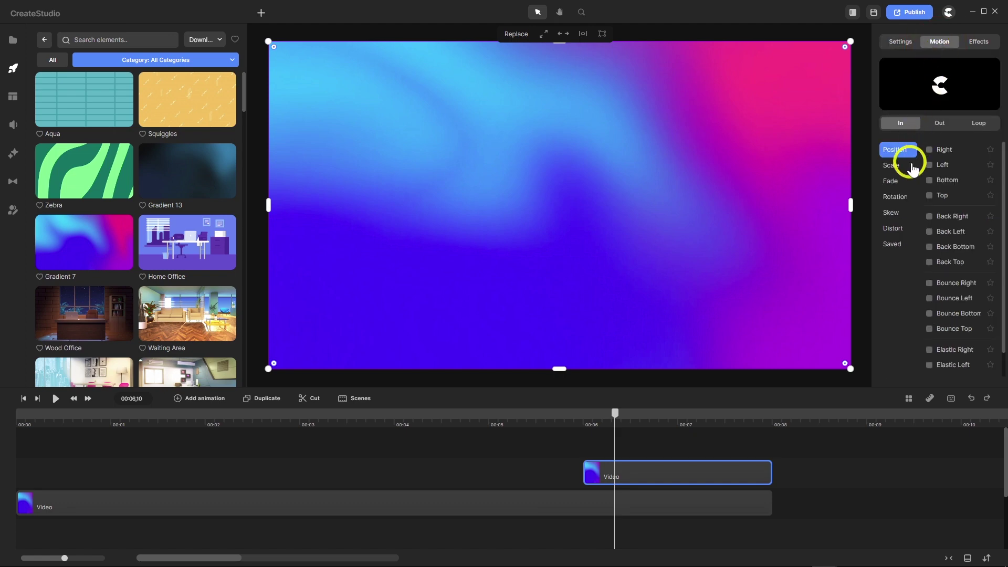
left_click(893, 182)
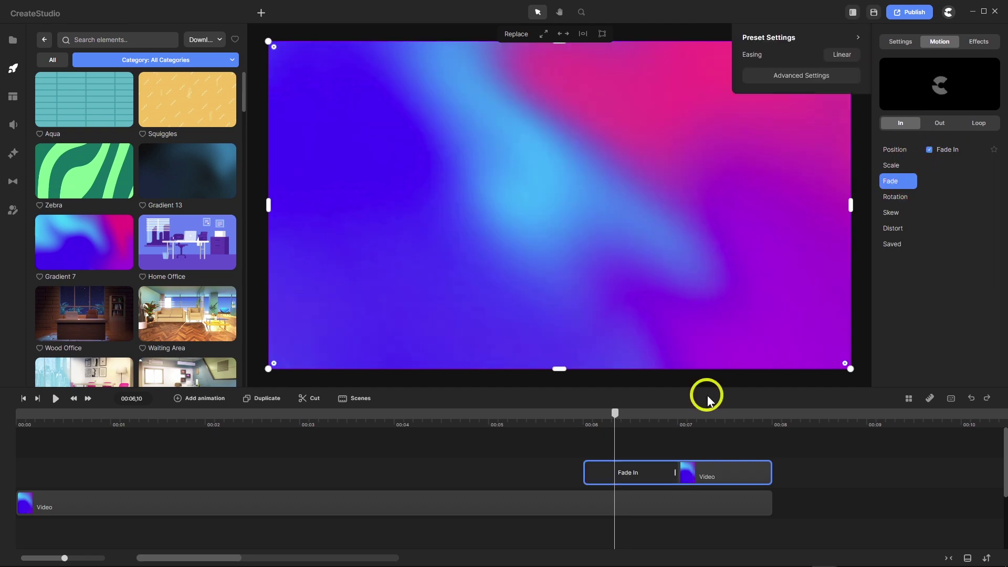
left_click(658, 475)
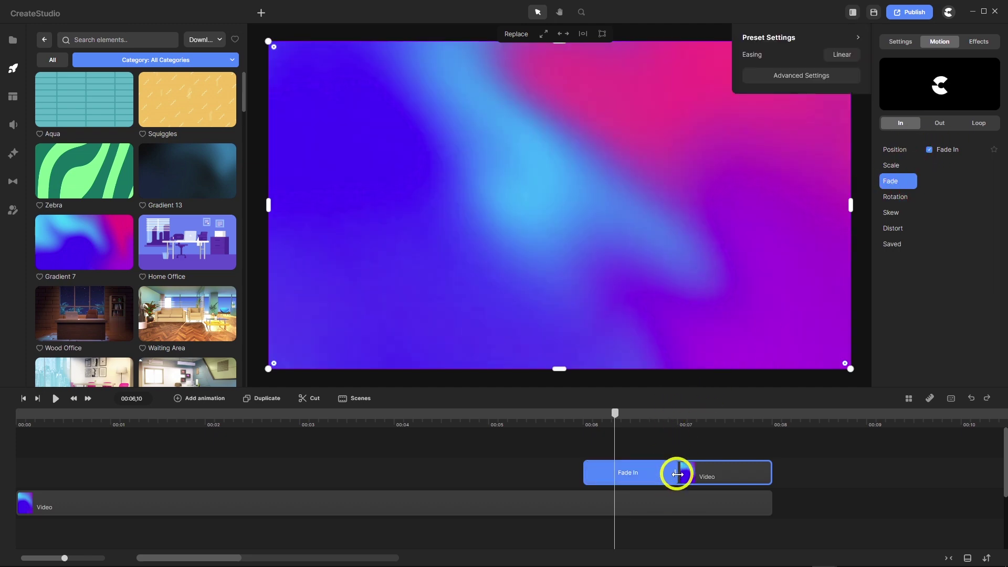
left_click_drag(676, 473, 767, 480)
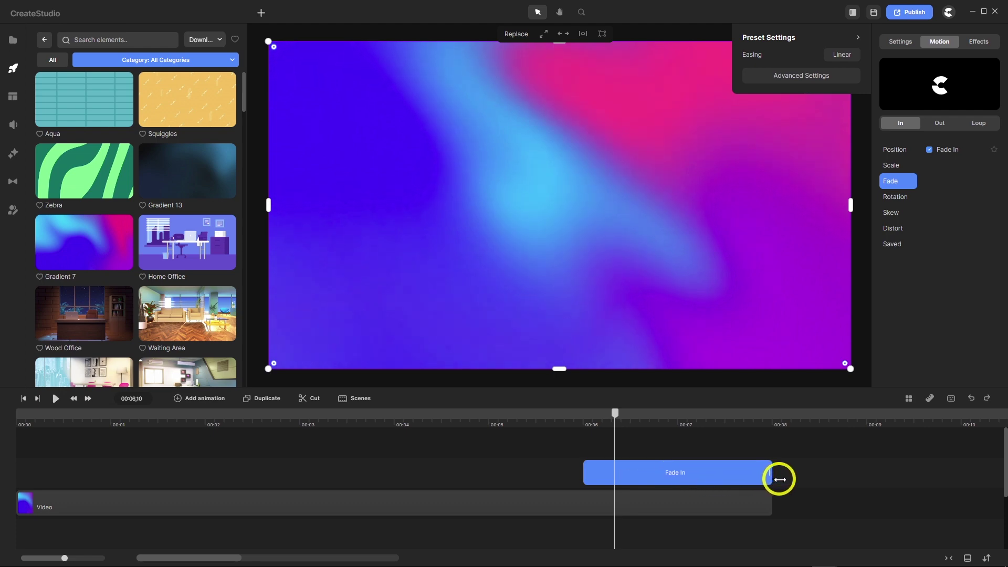
left_click(819, 524)
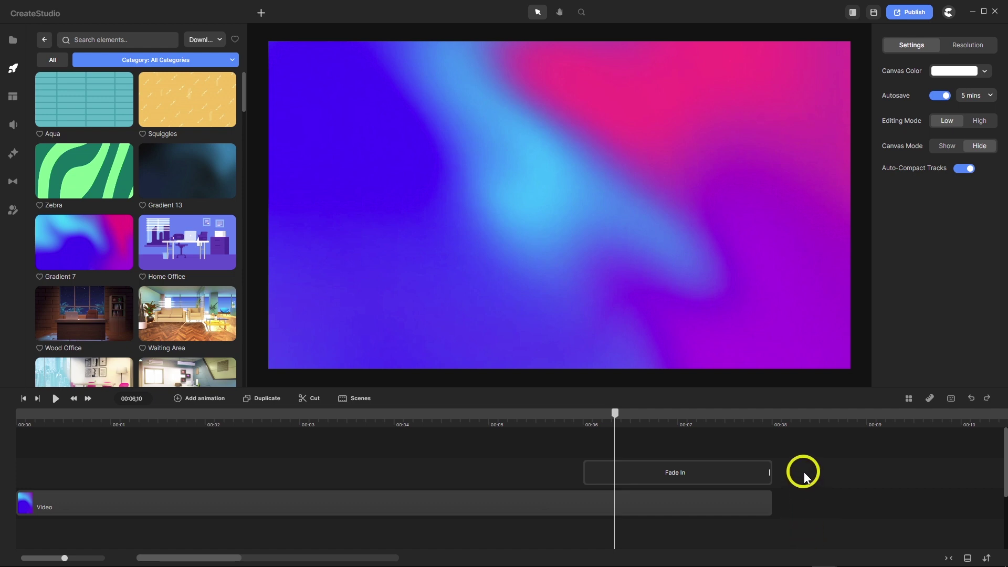
left_click_drag(805, 471, 714, 559)
Group the two selected Gradient 7 clips into one Group.
right_click(665, 505)
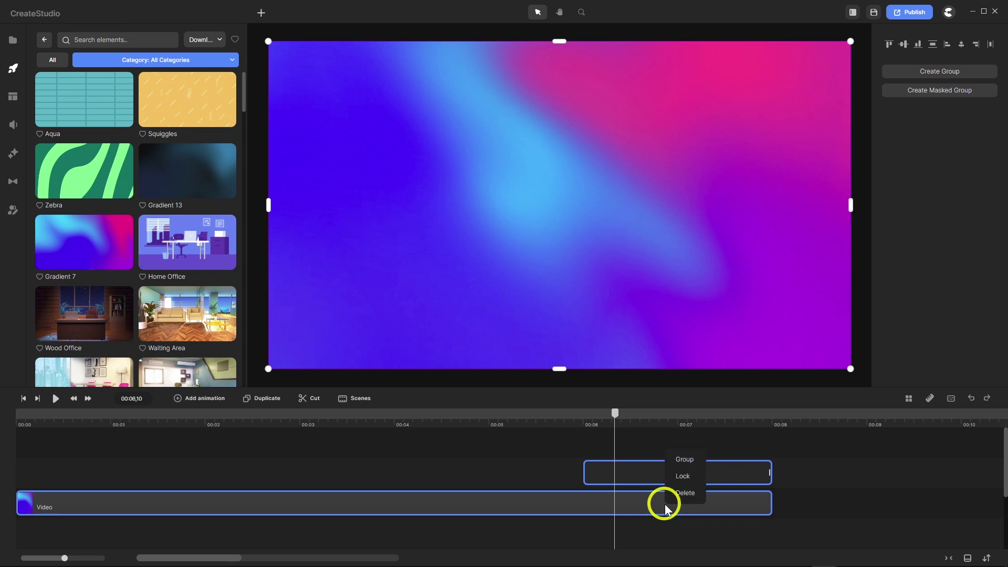
left_click(677, 462)
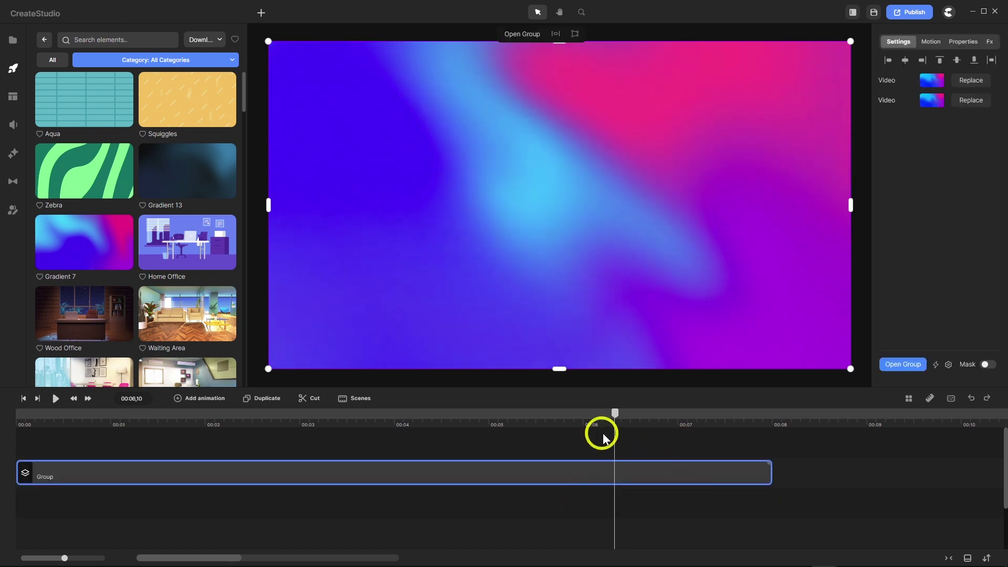
left_click_drag(616, 418, 237, 446)
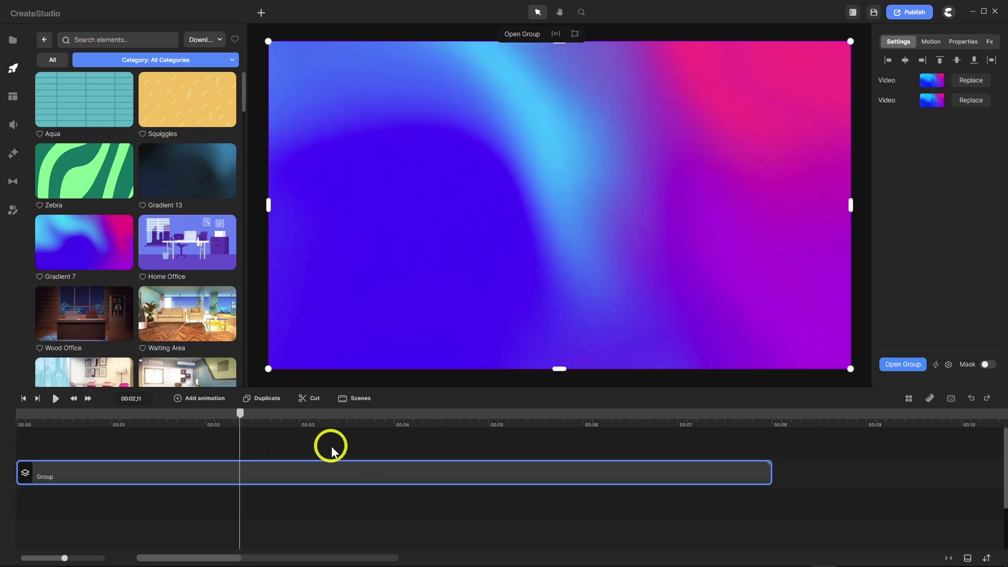
Duplicate the Group and snap the copy against the original's end at 00:08.
left_click(264, 404)
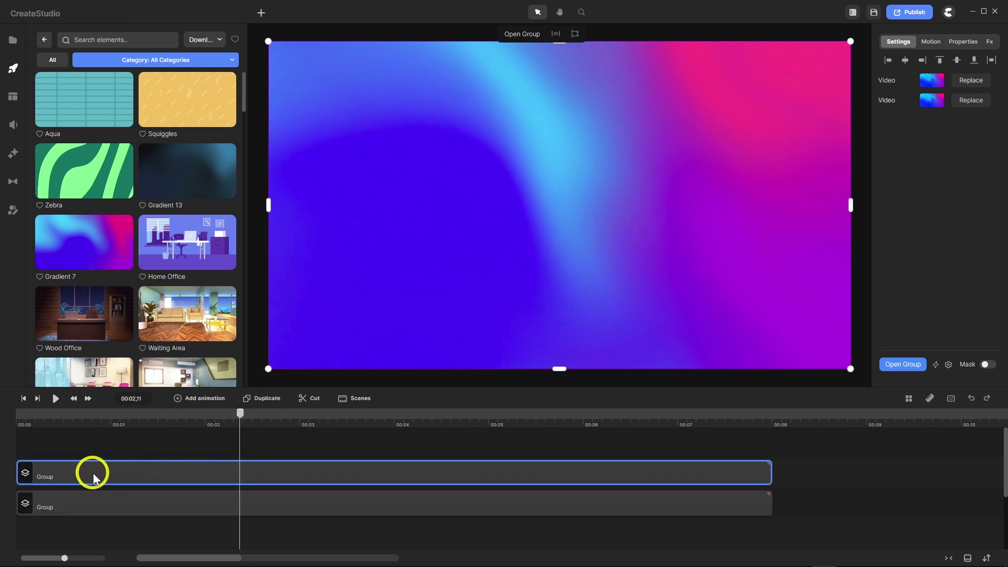
left_click_drag(85, 474, 843, 504)
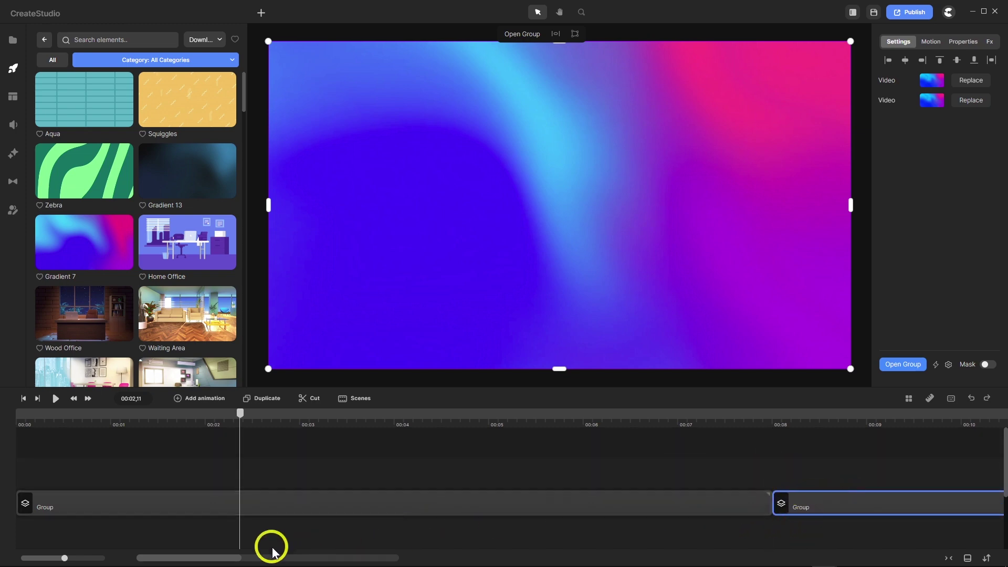
left_click_drag(230, 563, 244, 562)
left_click_drag(246, 563, 245, 563)
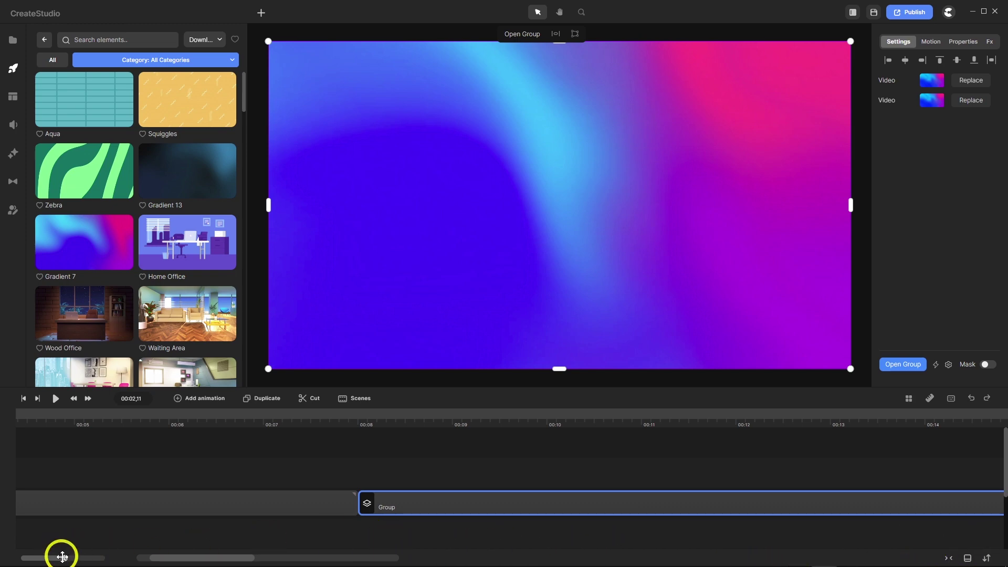
left_click_drag(62, 556, 105, 558)
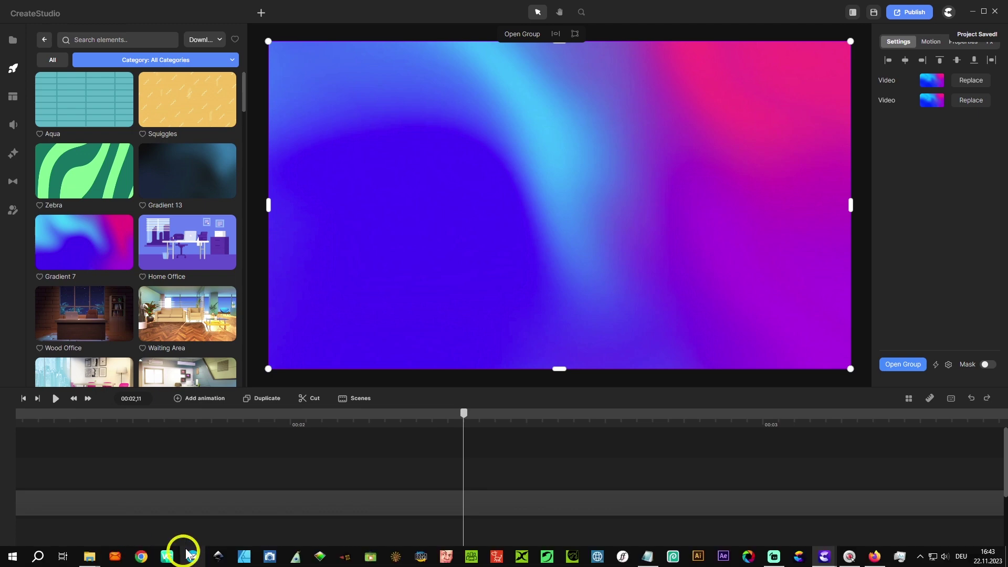
left_click_drag(204, 559, 215, 560)
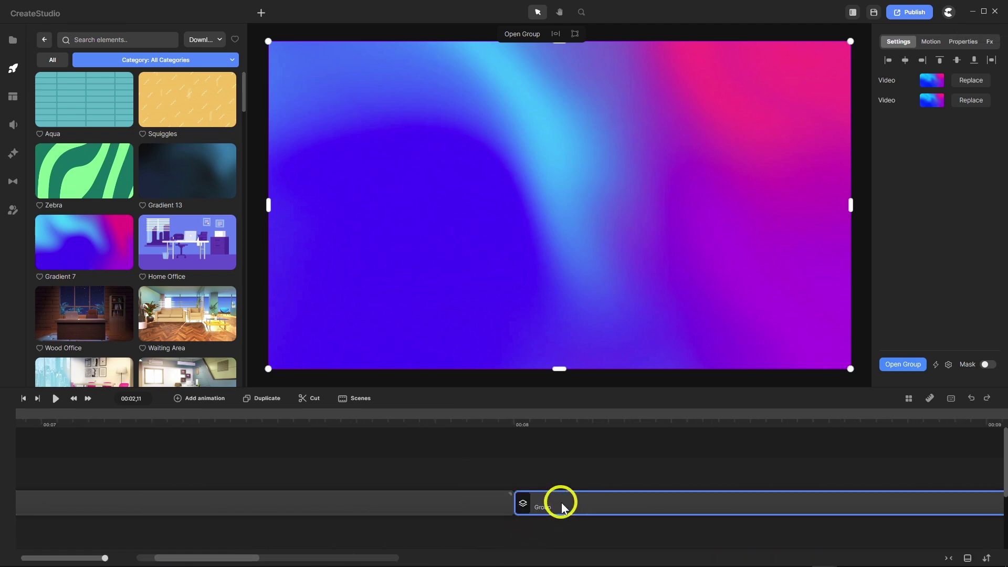
left_click_drag(570, 508, 563, 509)
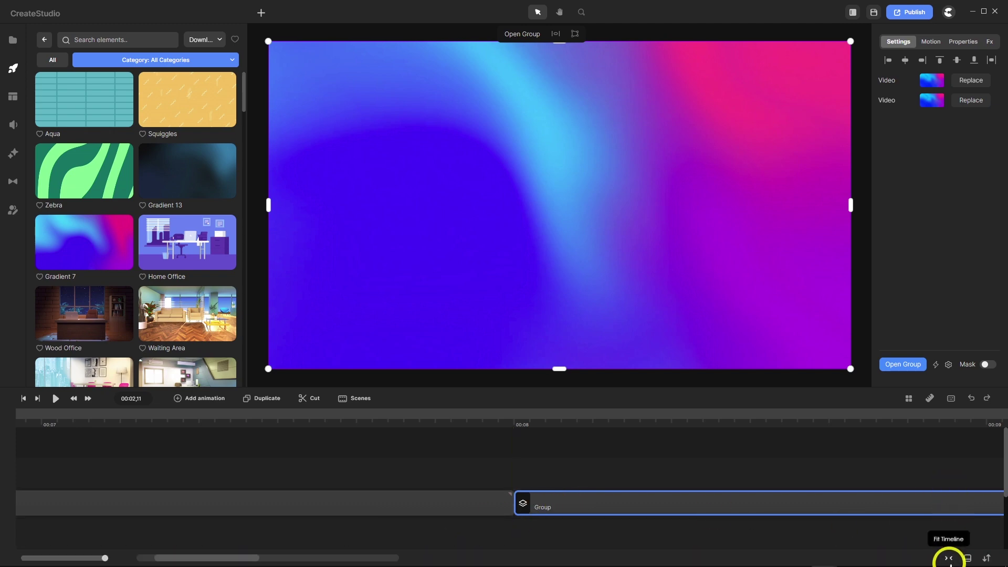
Fit the timeline and play across the 00:08 join to confirm a seamless loop.
left_click(949, 560)
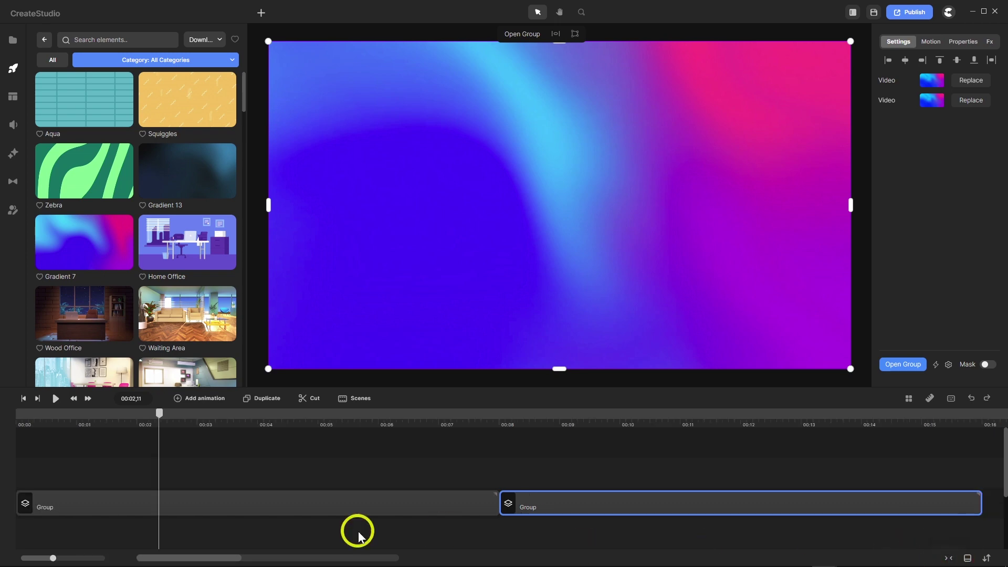
left_click(216, 465)
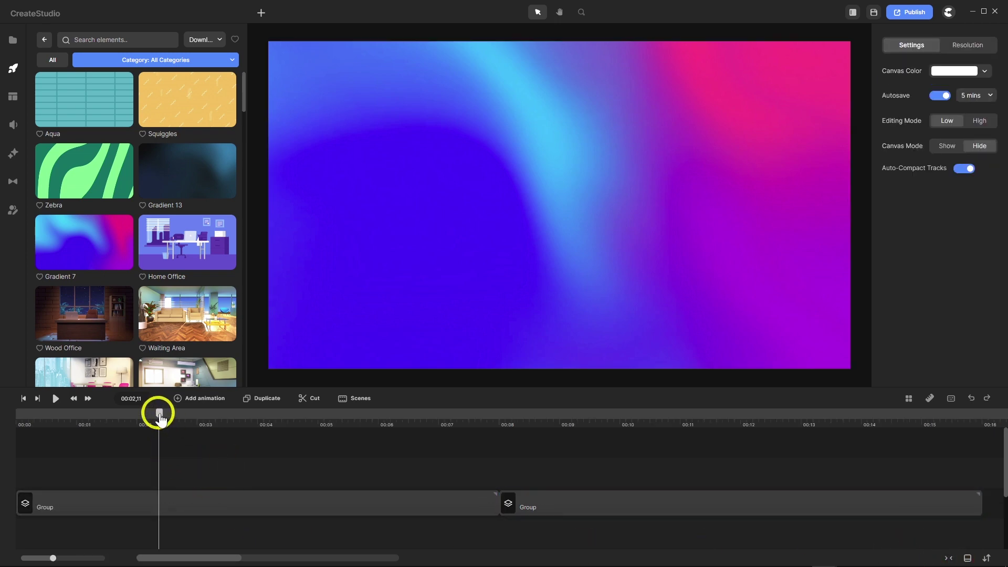
left_click_drag(159, 415, 297, 457)
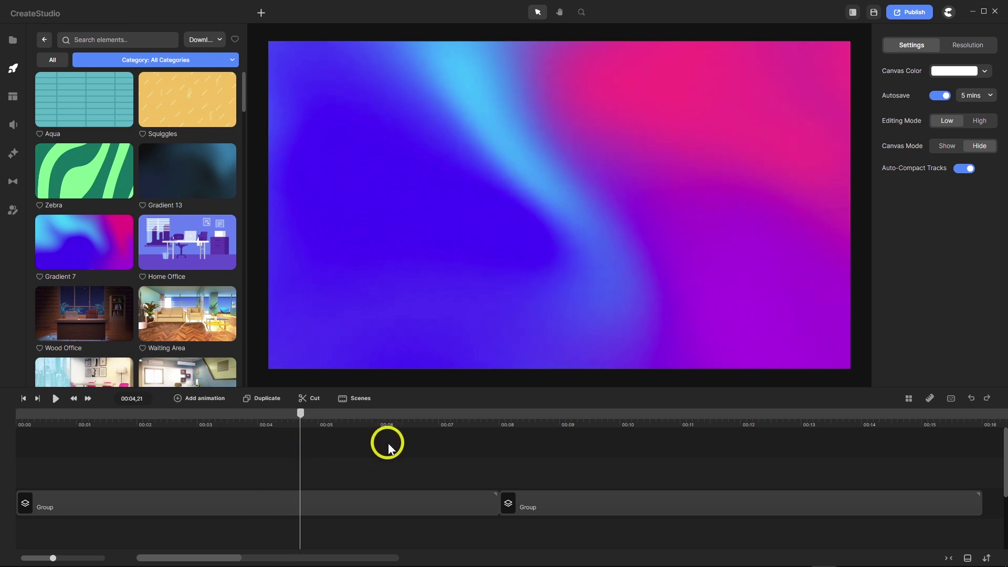
left_click_drag(302, 417, 306, 481)
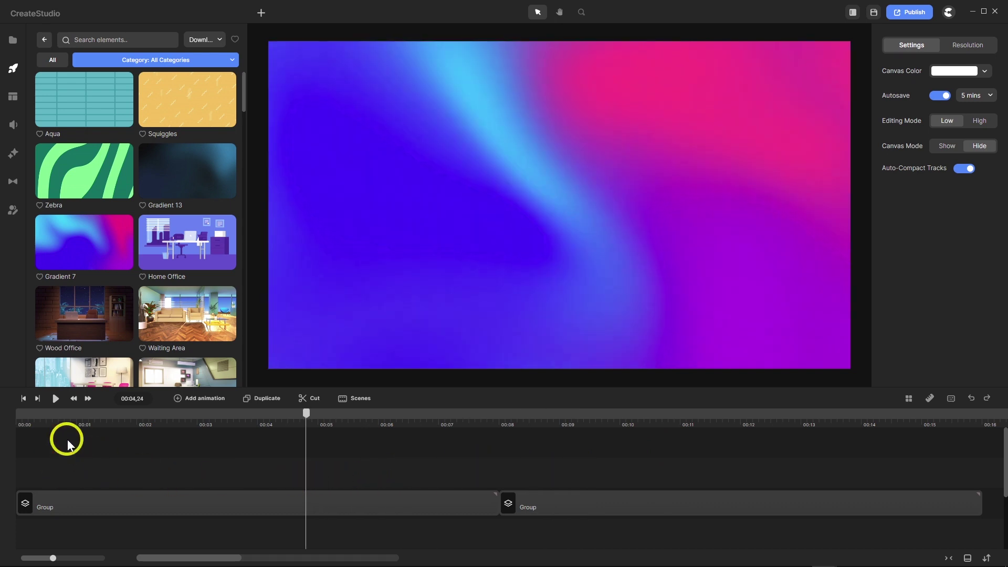
left_click(55, 398)
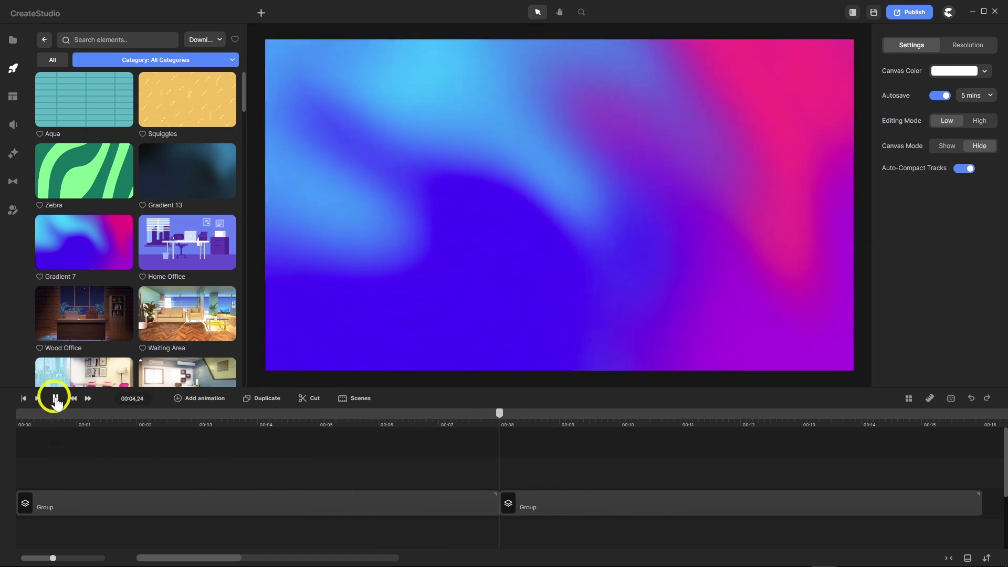
left_click(56, 398)
left_click_drag(591, 416, 460, 443)
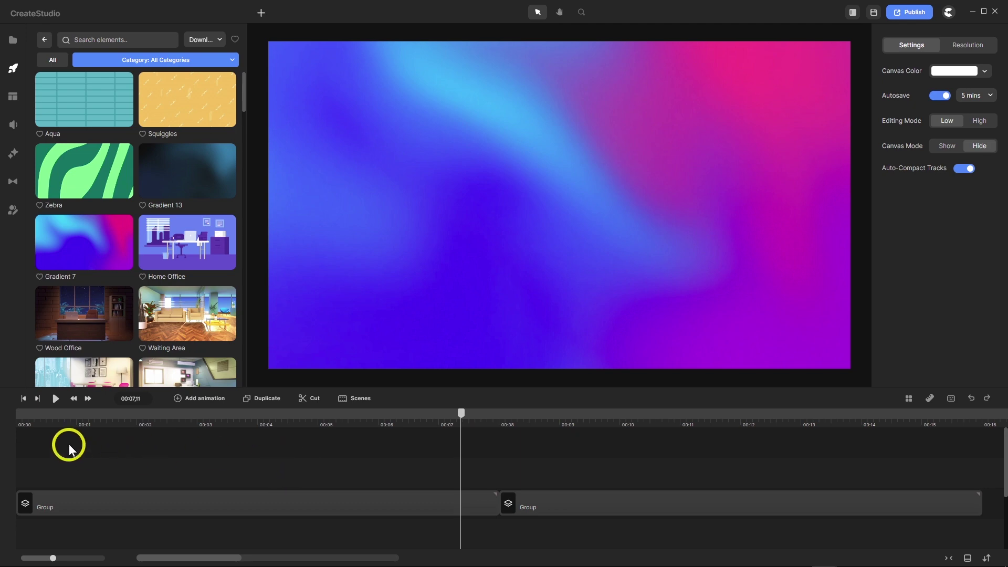
left_click(55, 399)
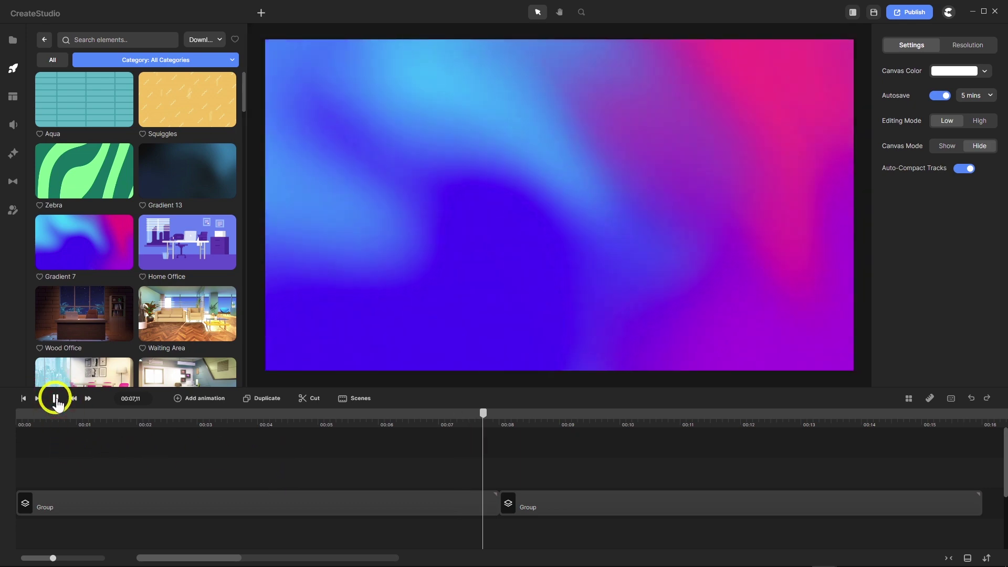
left_click(56, 398)
left_click_drag(596, 415, 412, 452)
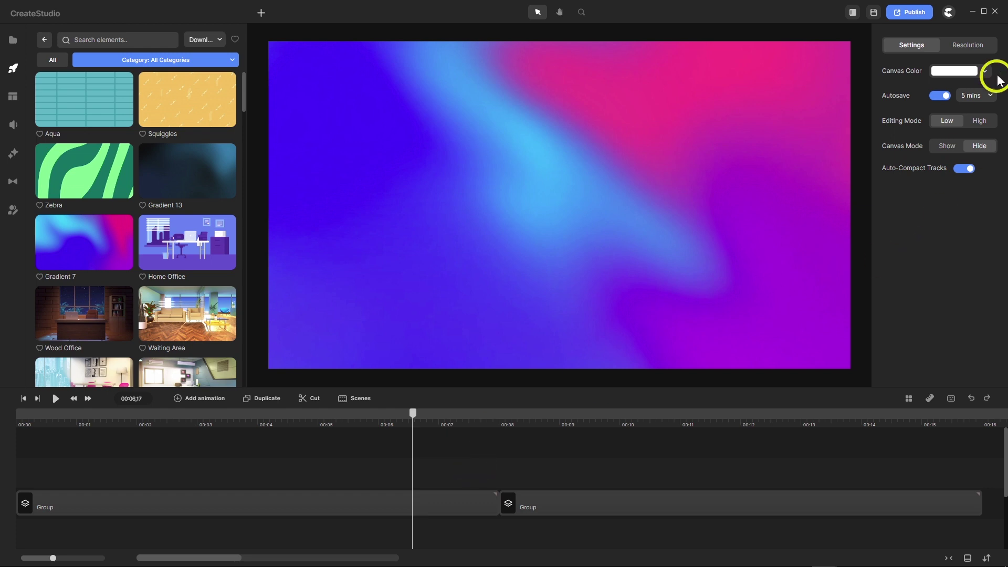
Save the project as Loop Video Clips 1.cspro, overwriting the existing file.
left_click(948, 12)
left_click(944, 16)
left_click(948, 11)
left_click(925, 59)
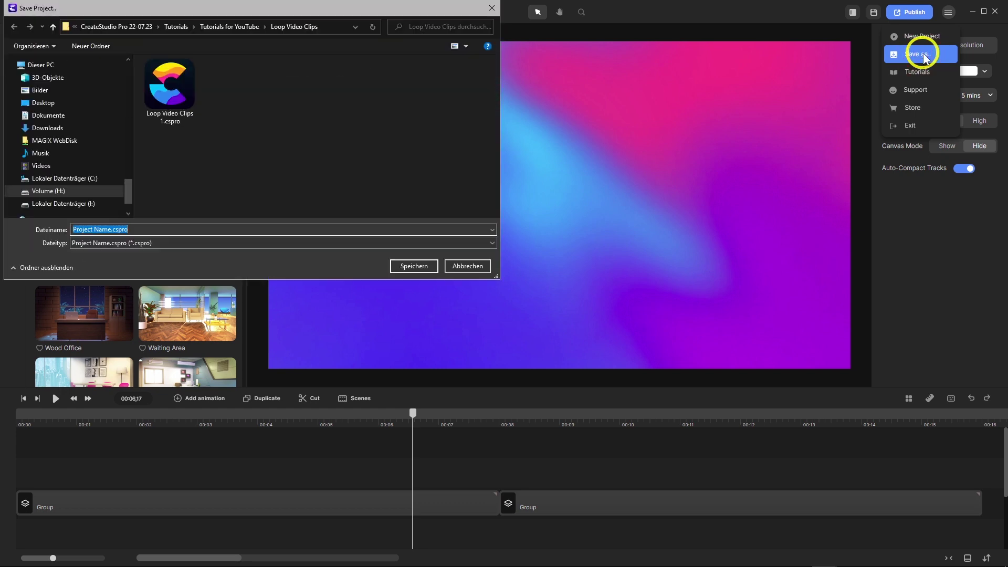
double_click(171, 94)
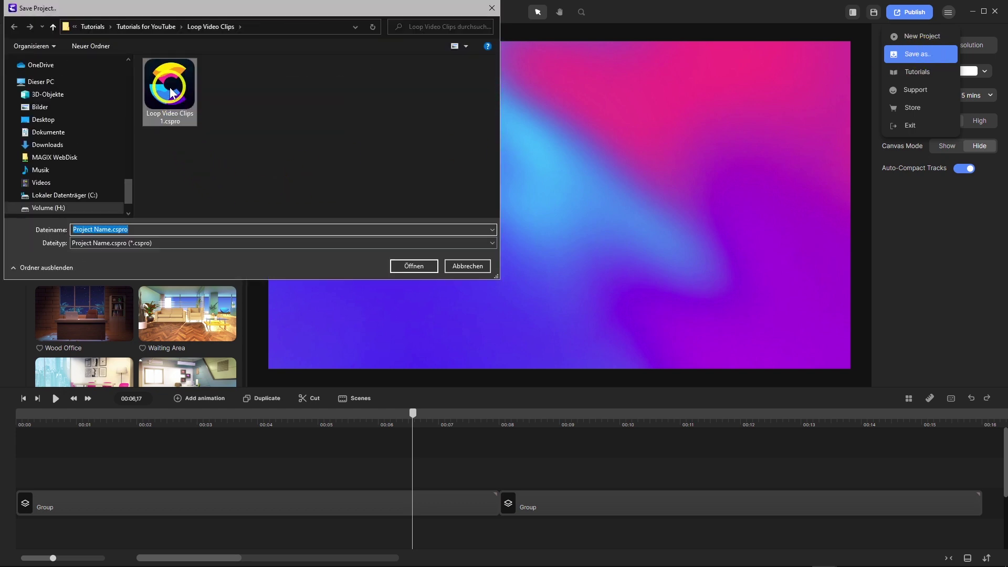
left_click(517, 324)
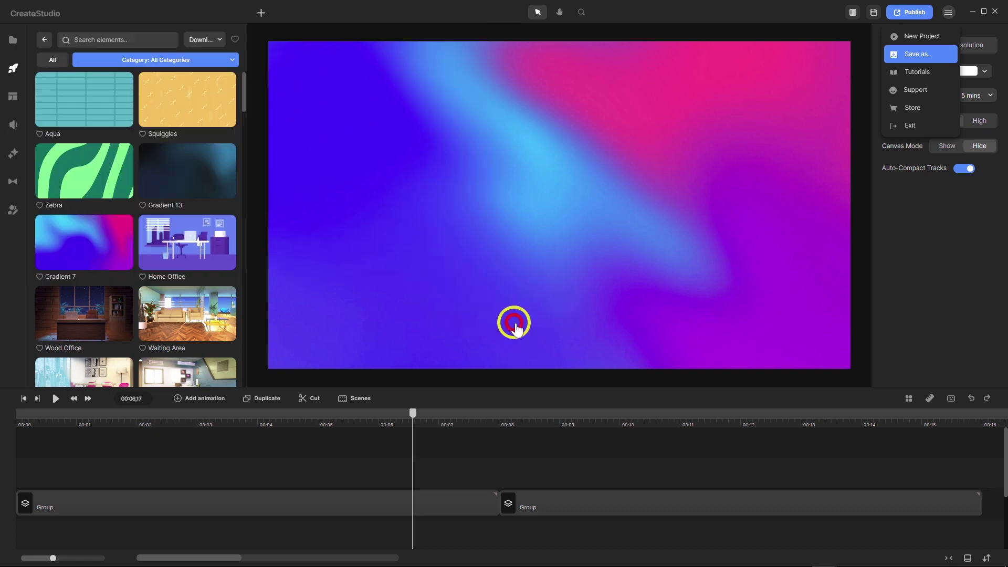
Publish the loop as a 1920x1080 MP4, overwriting Loop Video Clips 1.mp4.
left_click(916, 14)
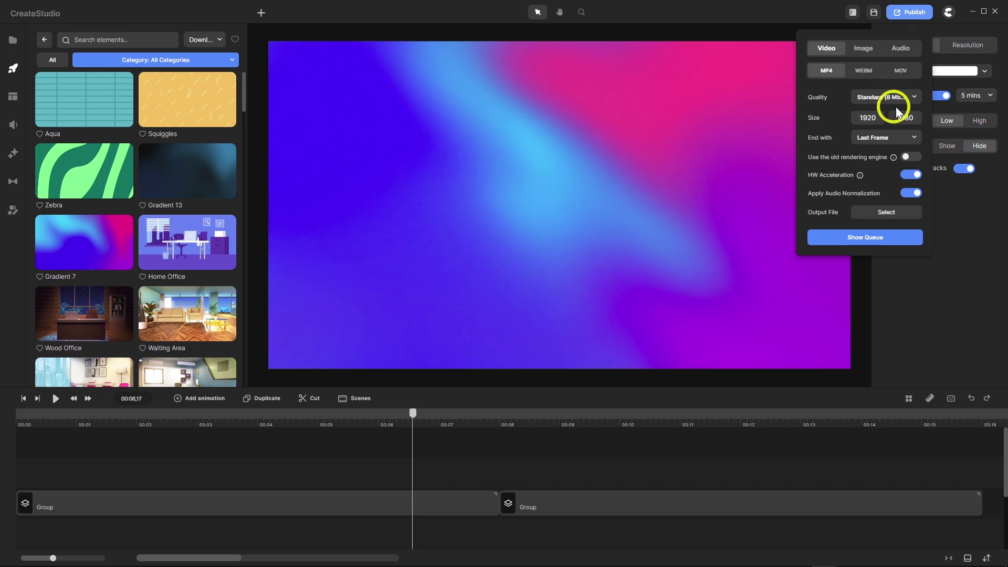
left_click(885, 209)
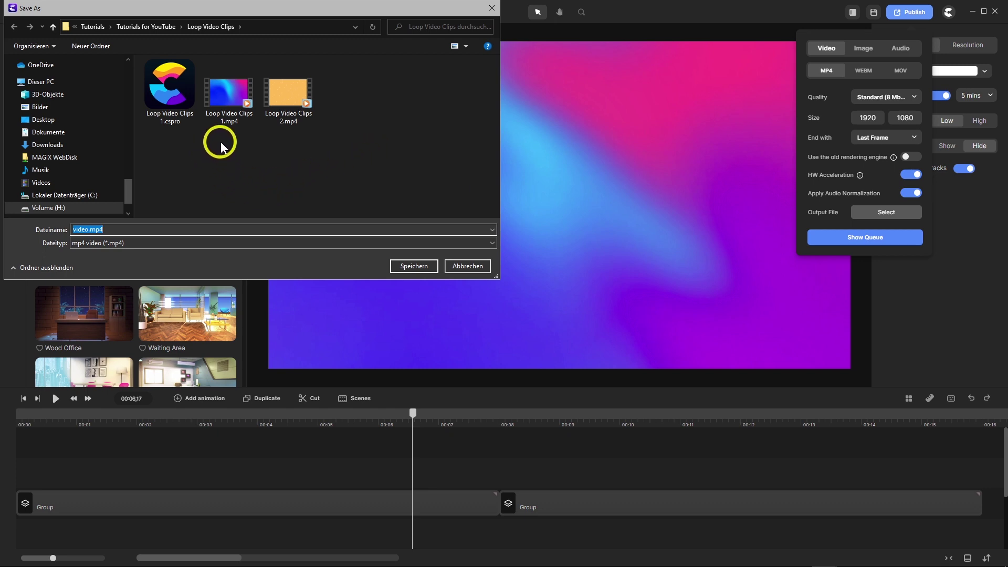
double_click(225, 95)
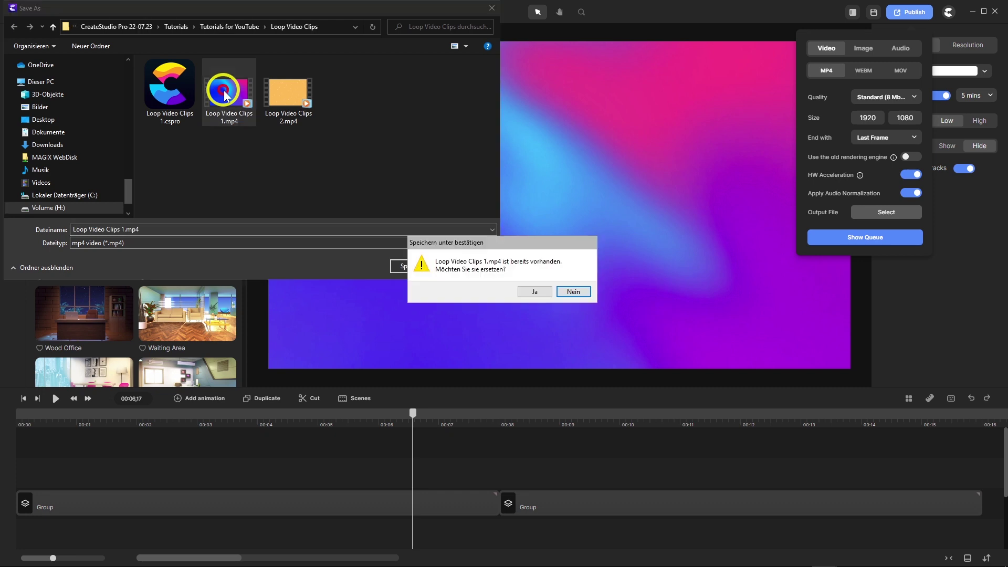
left_click(548, 293)
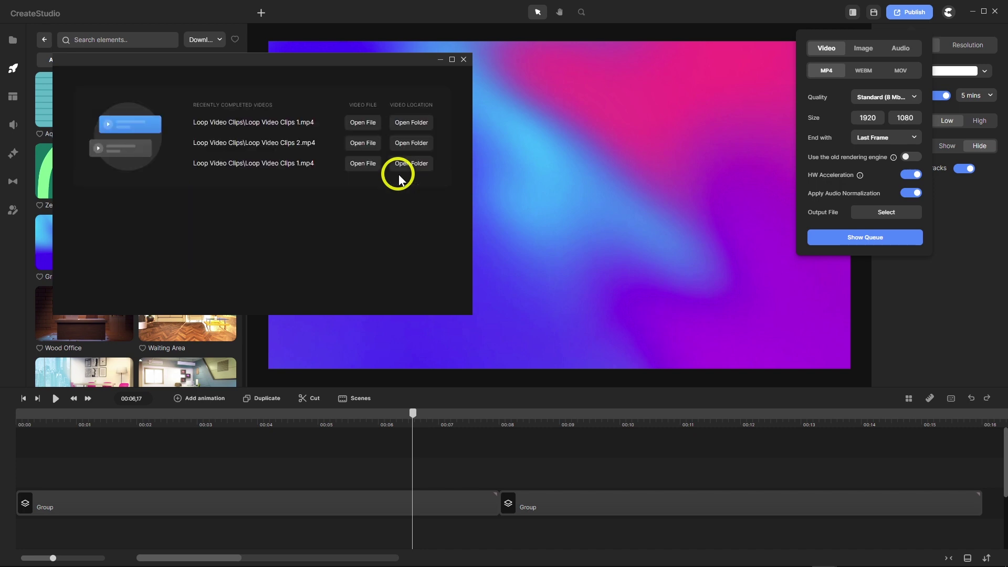
Import the exported Loop Video Clips 1.mp4 and place it on the timeline above the Groups.
left_click(412, 123)
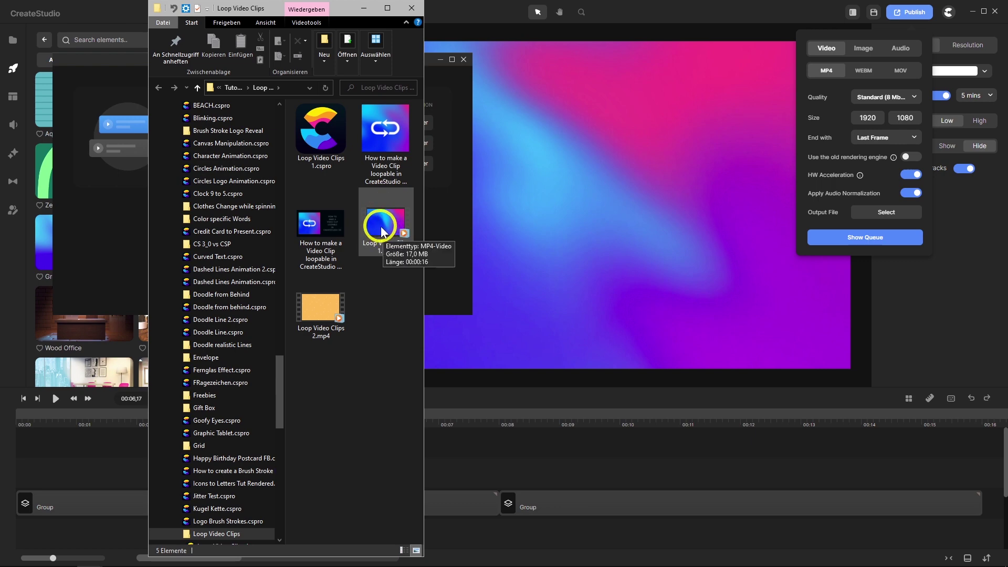
left_click_drag(381, 231, 623, 180)
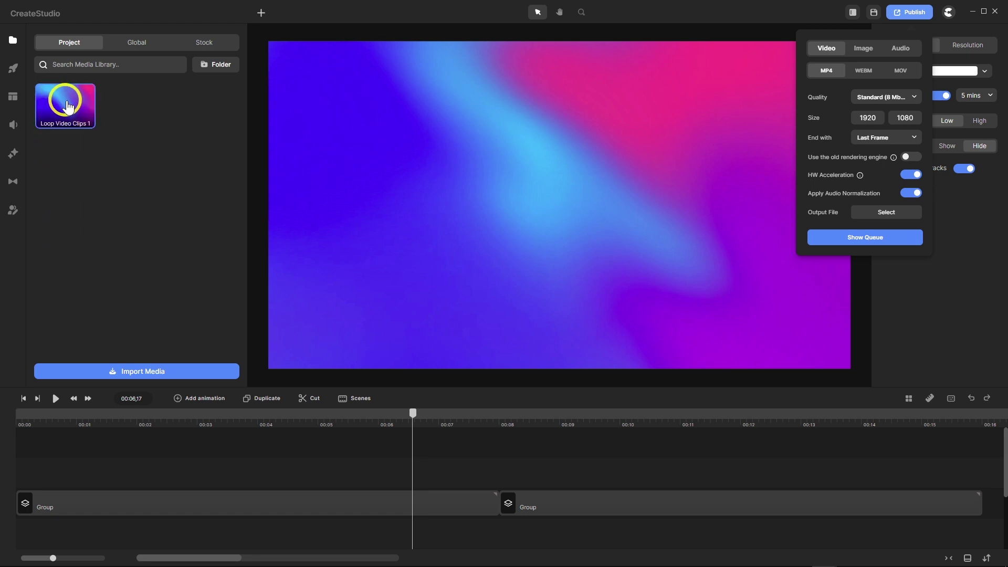
left_click_drag(67, 106, 43, 463)
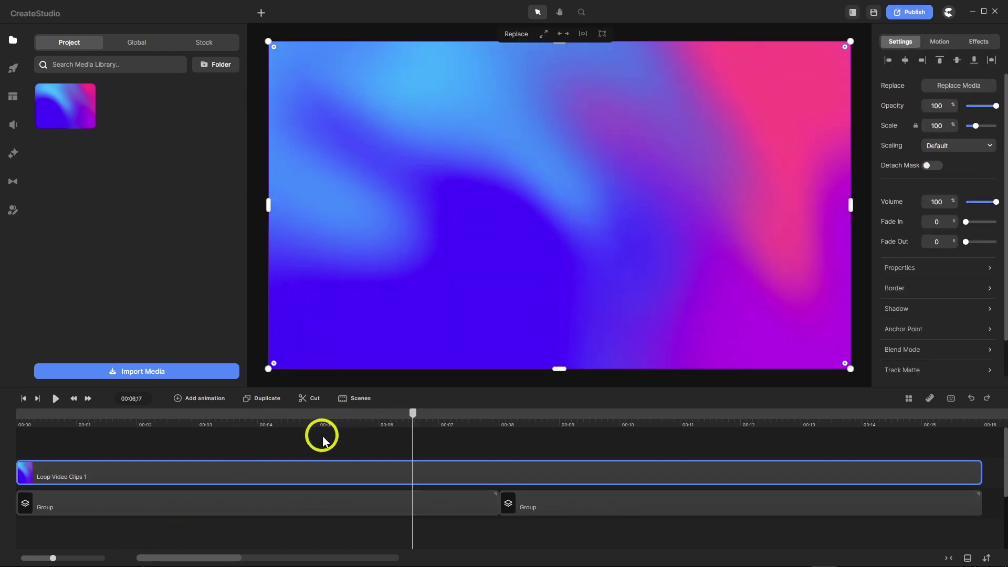
Play the exported clip from about 00:04 to check that it loops seamlessly.
left_click(308, 439)
left_click_drag(412, 417, 283, 437)
left_click(56, 399)
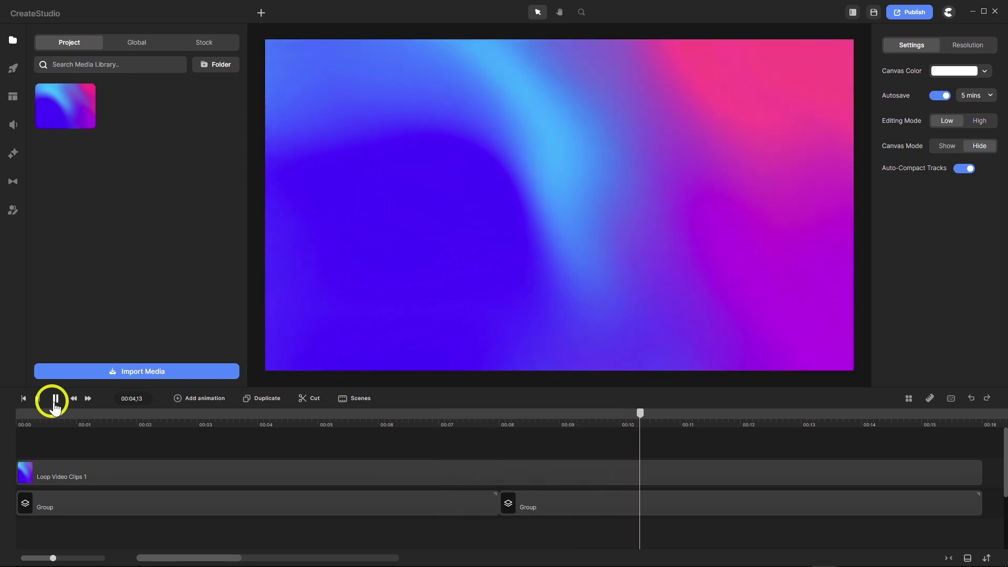
left_click(56, 399)
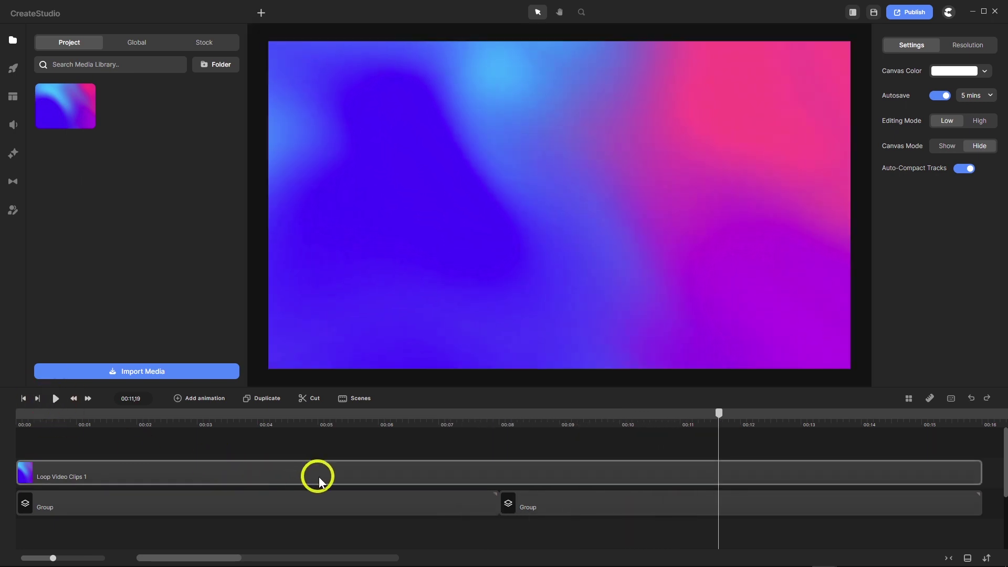
Delete the Loop Video Clips 1 clip and the second Group from the timeline.
left_click(321, 478)
right_click(323, 475)
left_click(334, 464)
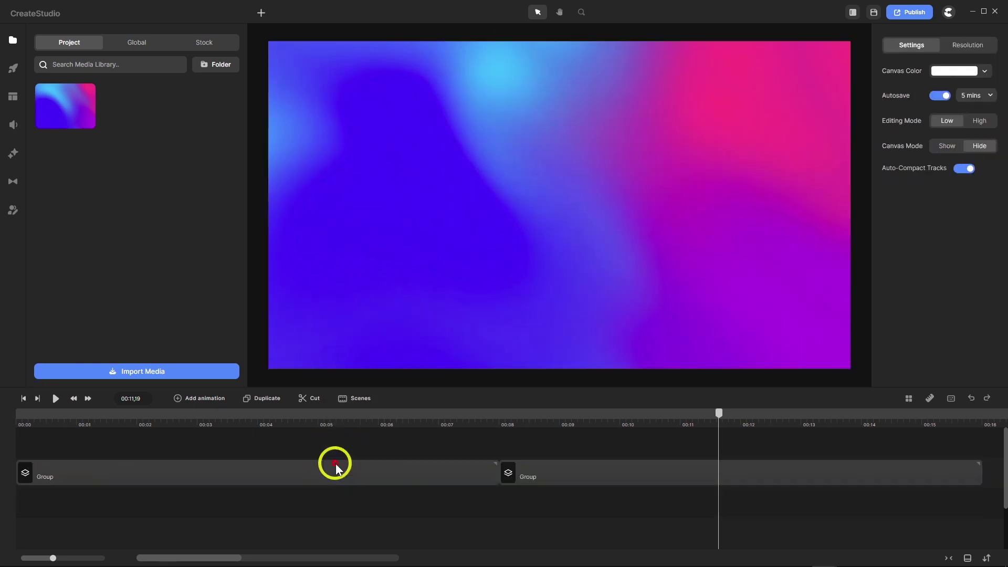
left_click(557, 462)
right_click(573, 461)
left_click(576, 456)
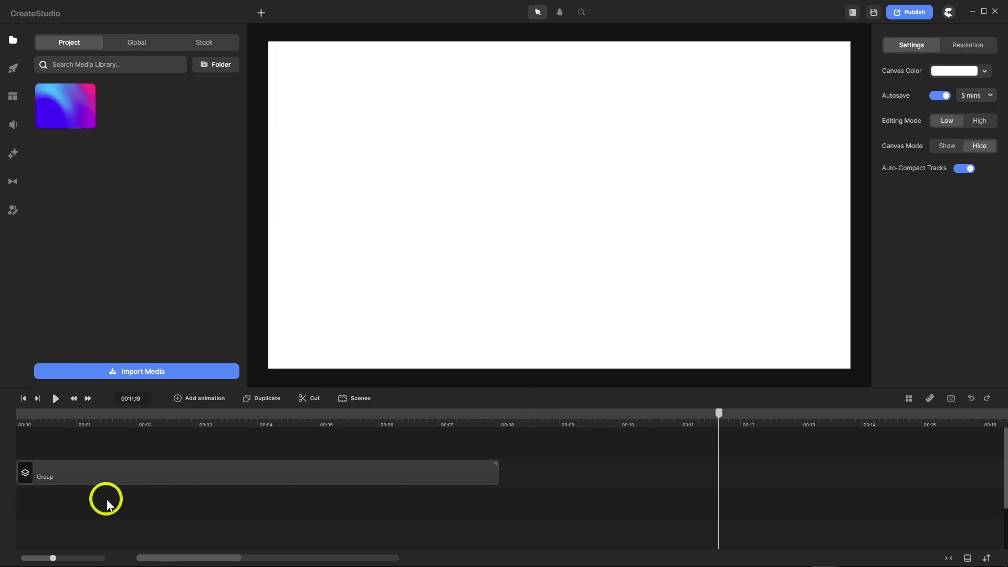
Rename the remaining Group to 'Gradient 7 Loop'.
left_click(65, 477)
right_click(65, 476)
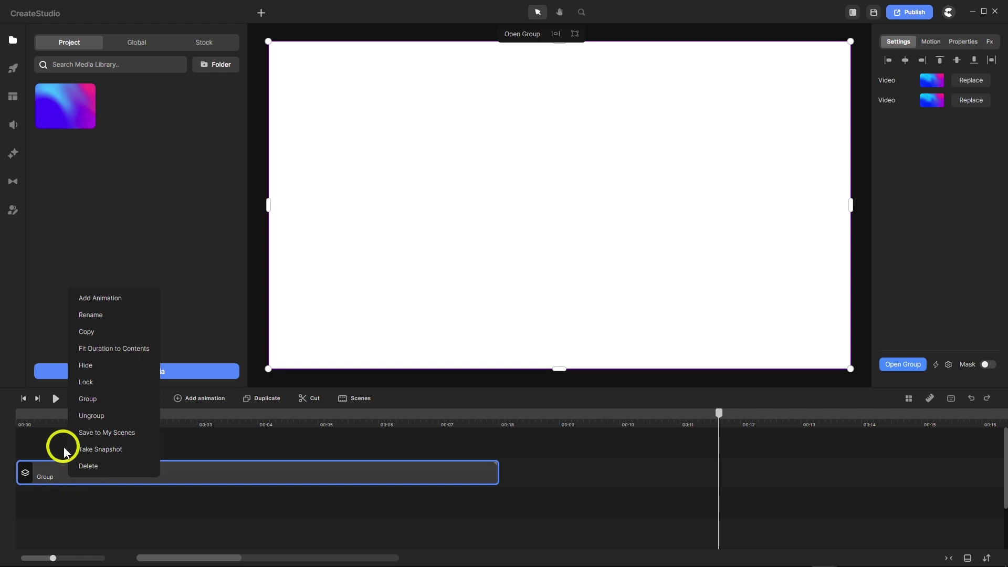
left_click(105, 315)
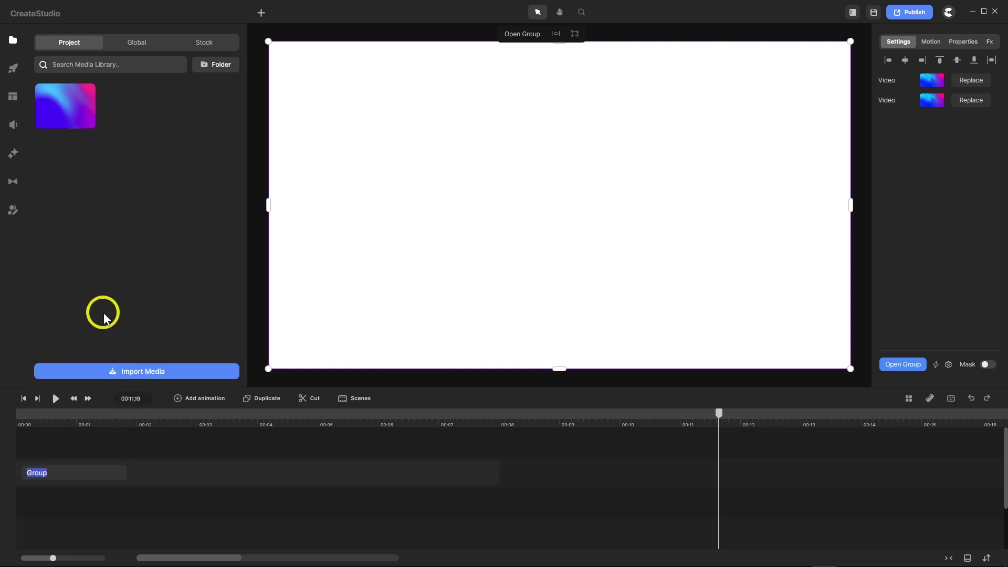
type("Grad")
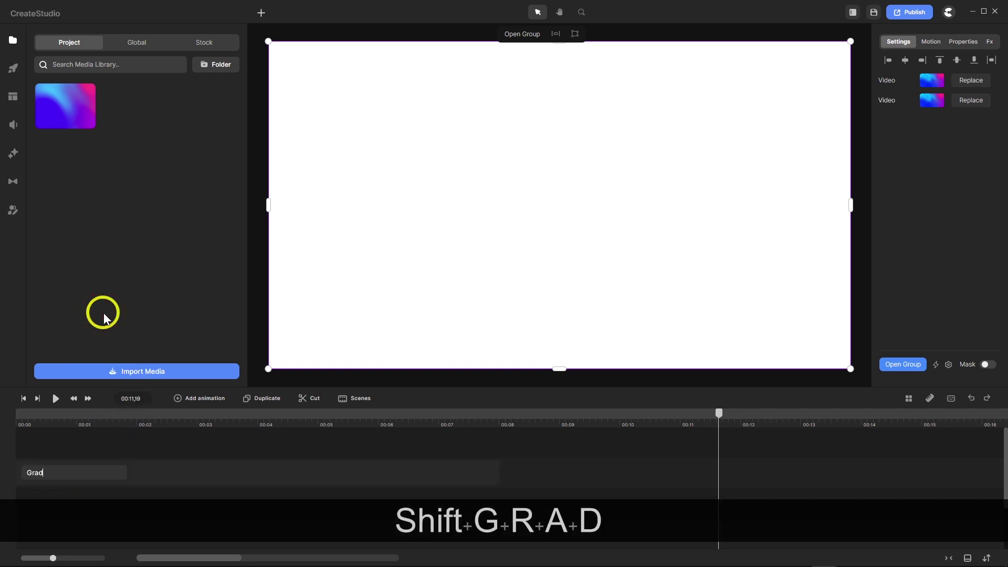
type("ient")
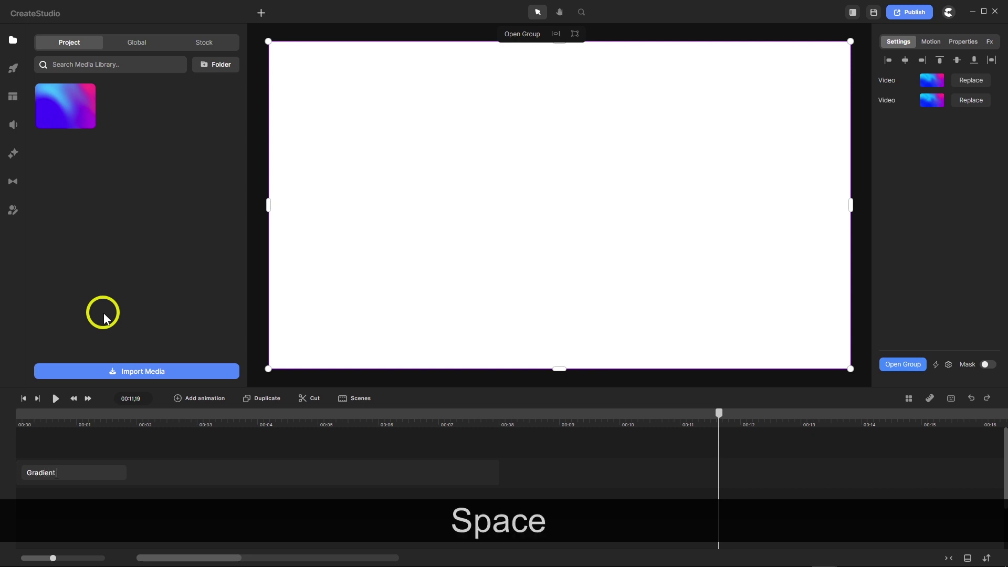
type(" 7 Loop")
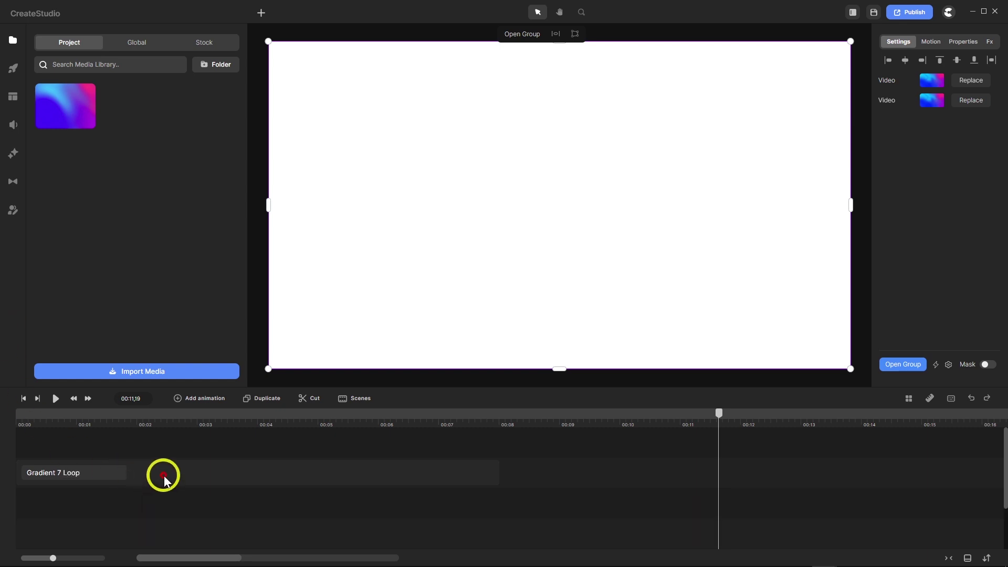
Save the Gradient 7 Loop group to My Scenes.
left_click_drag(720, 417, 202, 441)
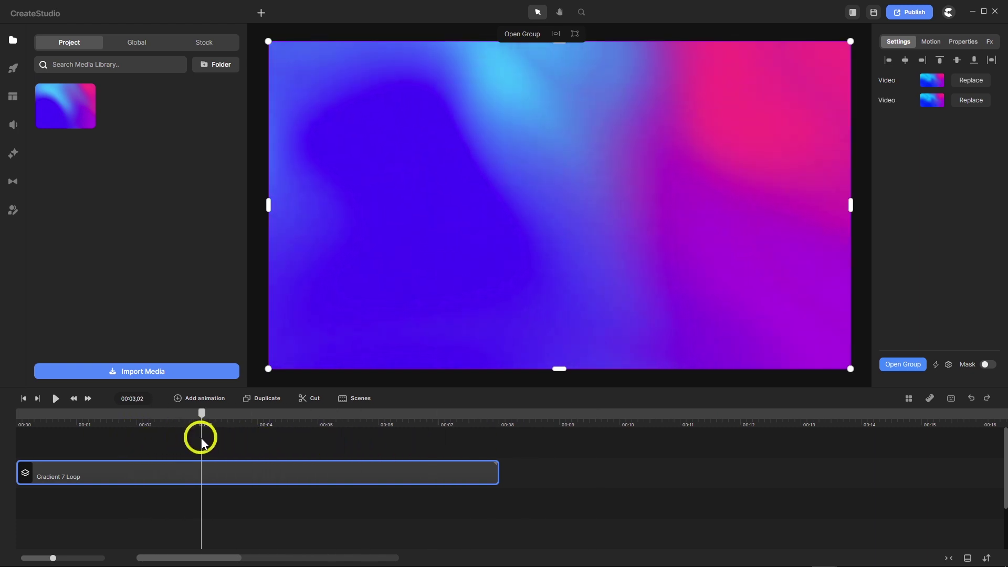
right_click(254, 480)
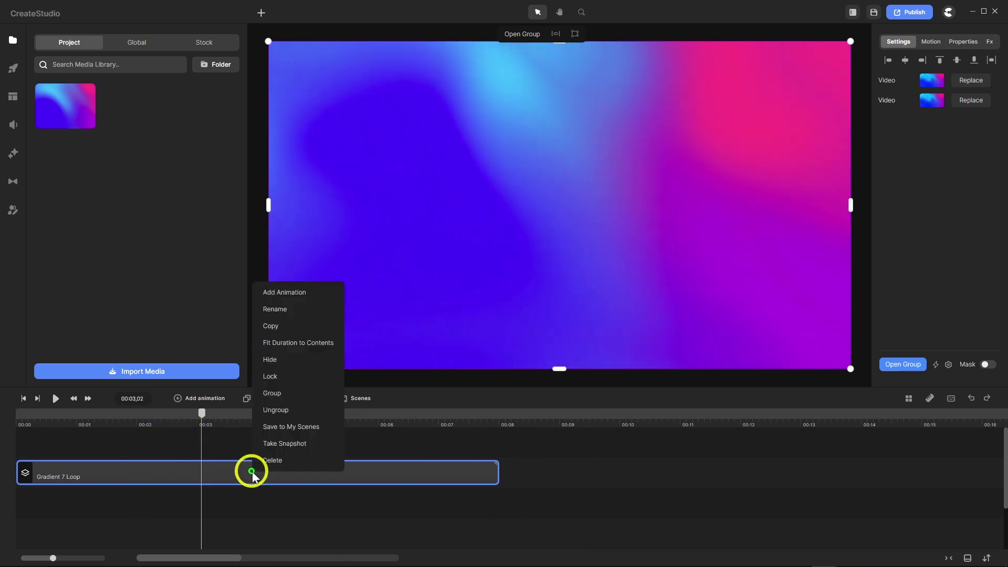
left_click(282, 433)
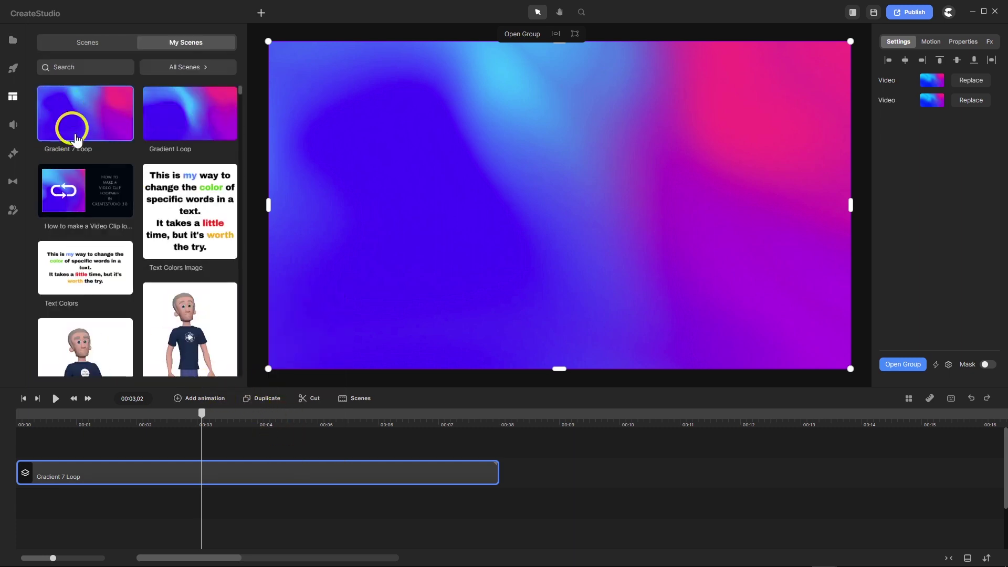
Delete the old Gradient Loop scene, remove the Gradient 7 Loop clip, and show the background elements.
right_click(178, 114)
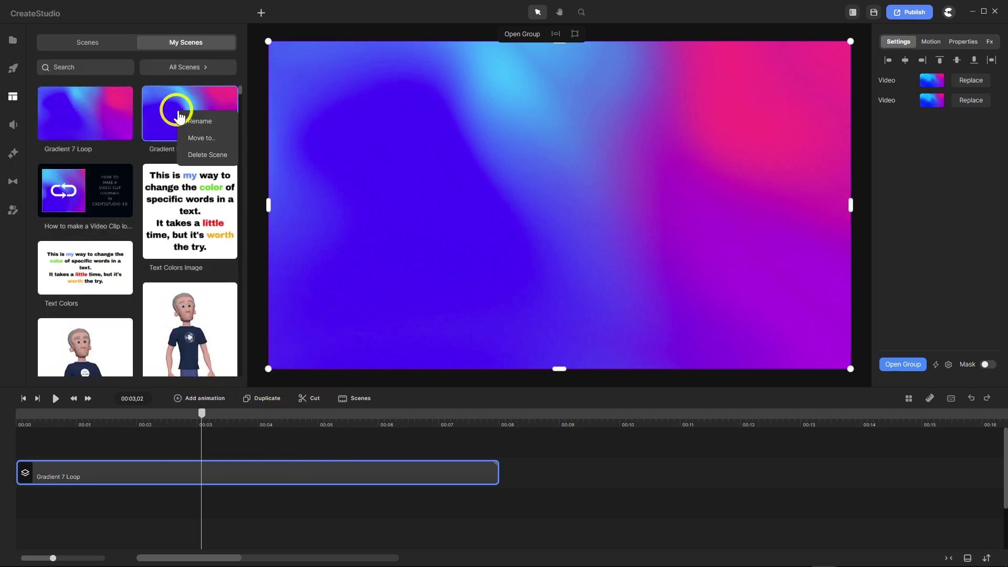
left_click(204, 155)
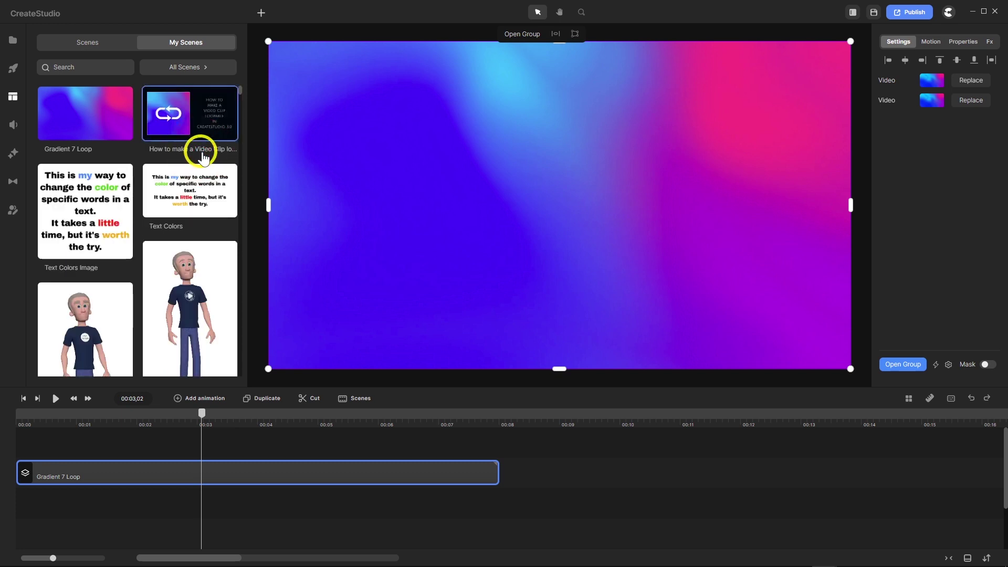
right_click(159, 475)
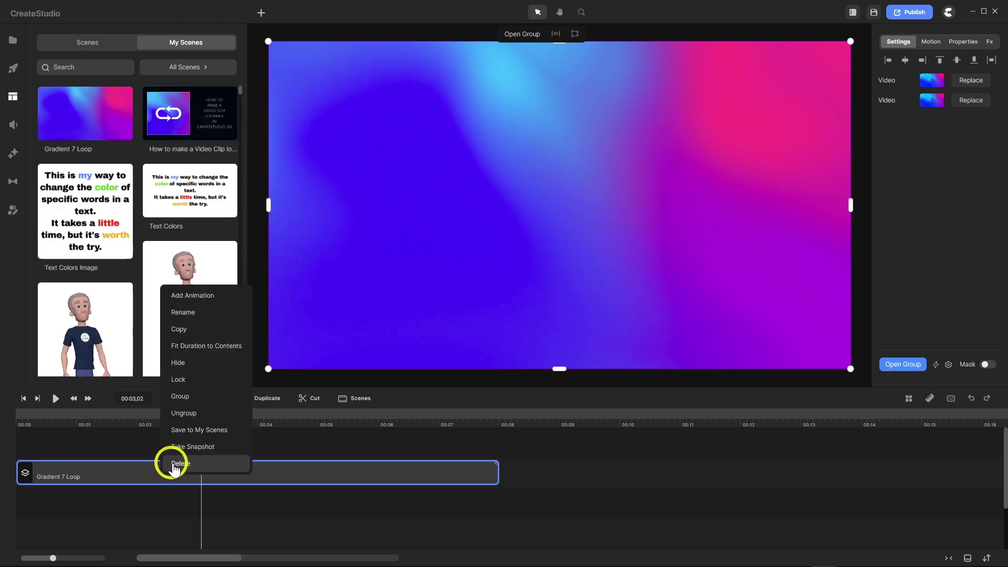
left_click(175, 464)
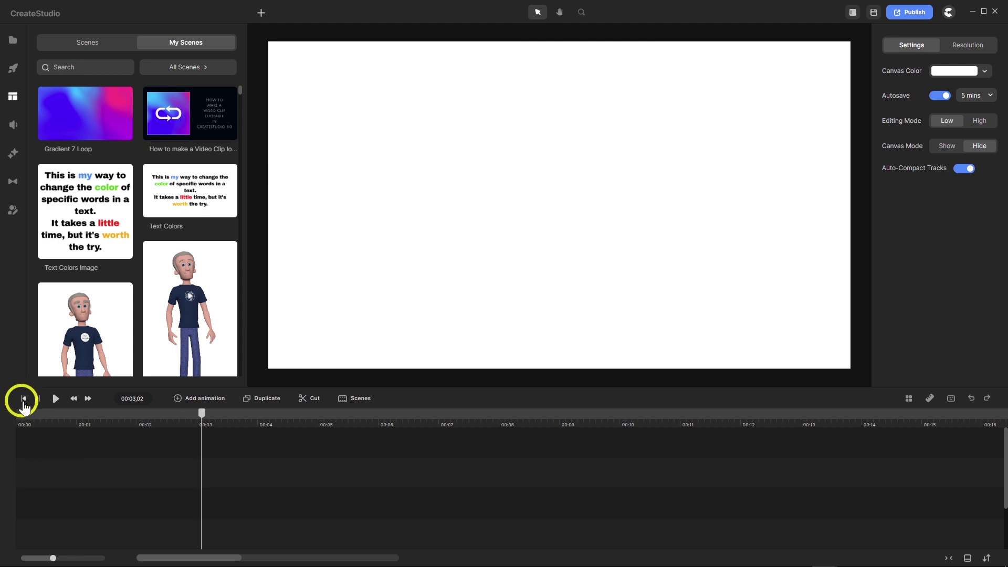
left_click(13, 69)
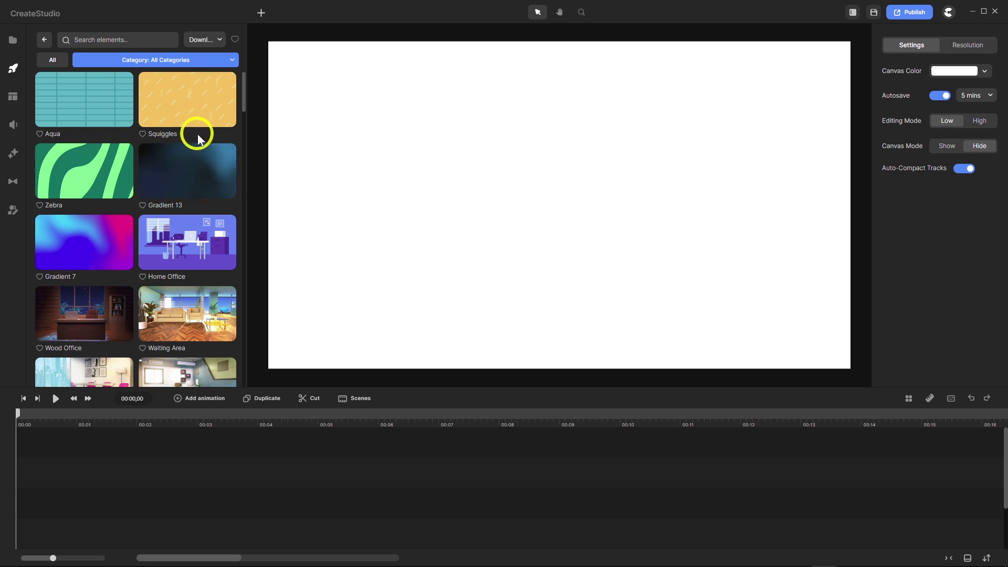
Add the Squiggles background to the canvas and fit its clip to the timeline.
left_click_drag(187, 108, 542, 217)
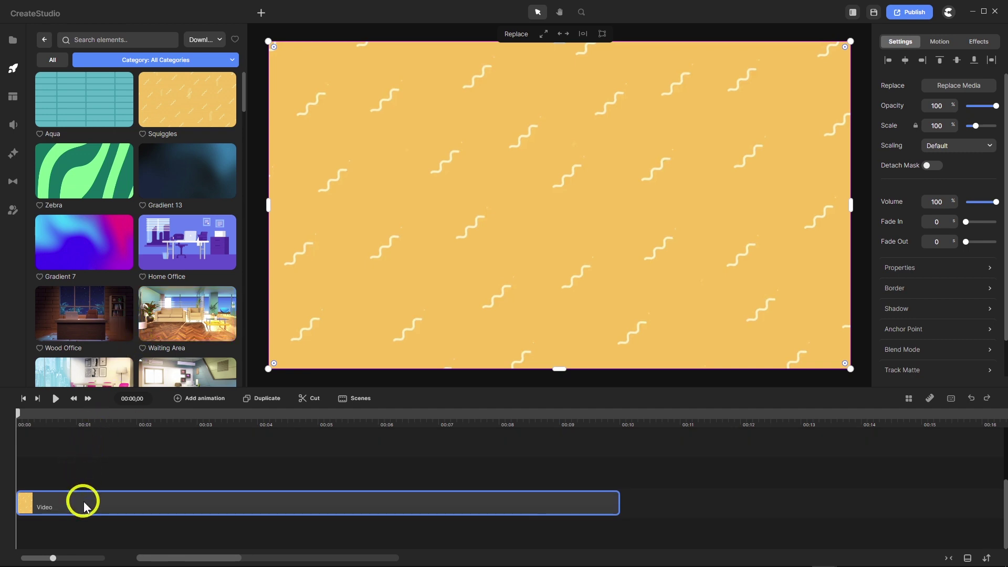
left_click(83, 475)
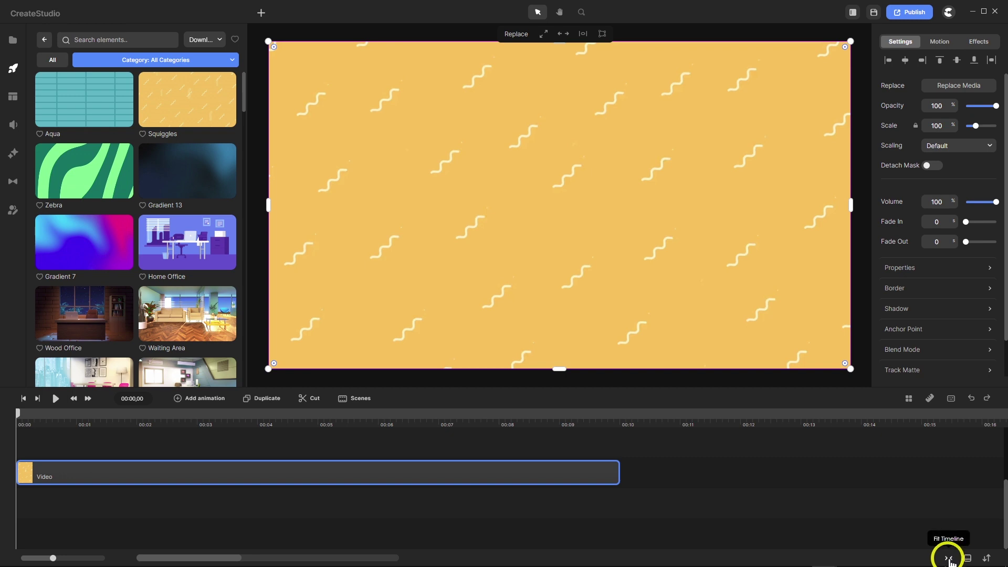
left_click(948, 559)
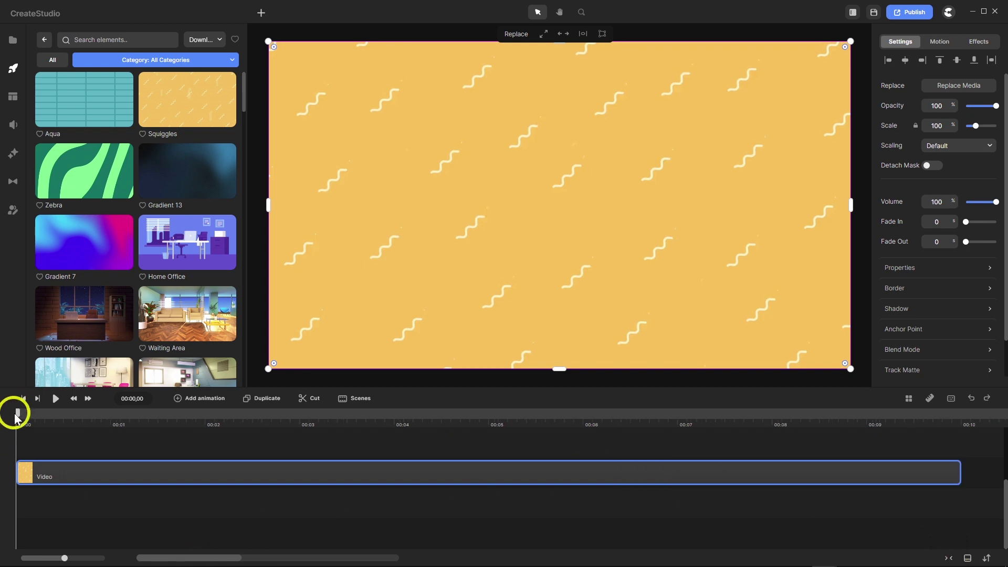
Split Squiggles at 00:02 and put that piece on its own track over the longer clip's end.
left_click_drag(17, 417, 205, 450)
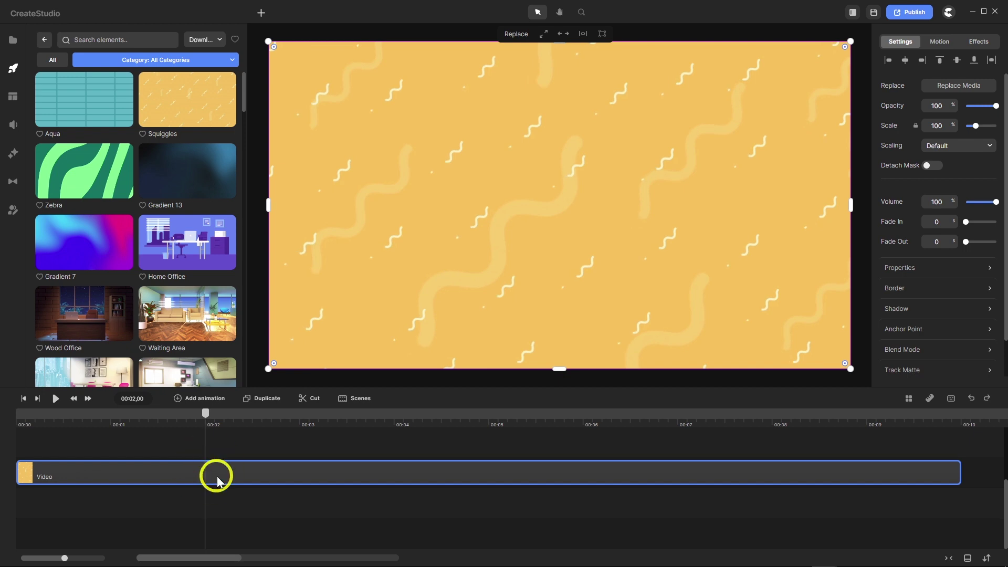
left_click(312, 403)
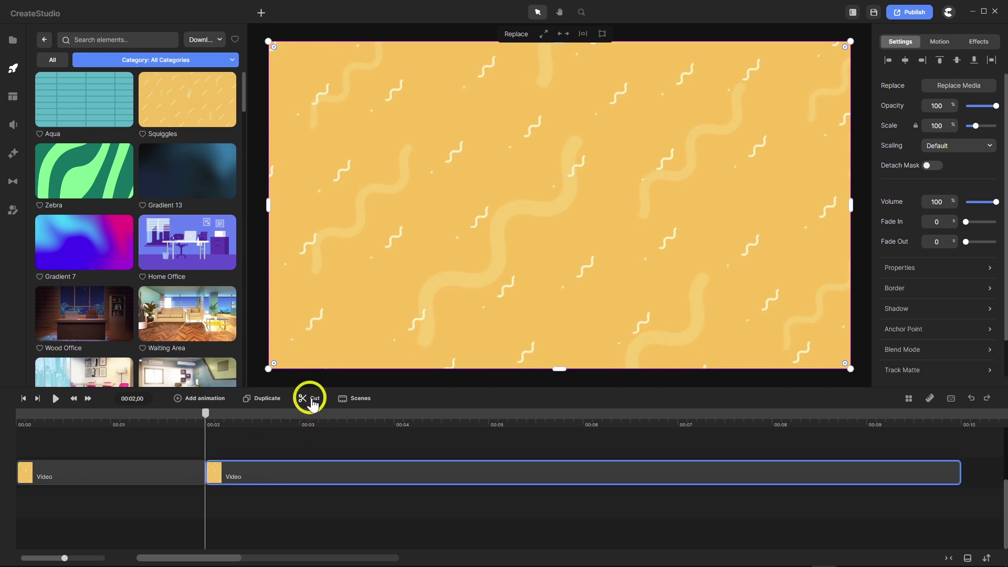
left_click_drag(117, 473, 105, 443)
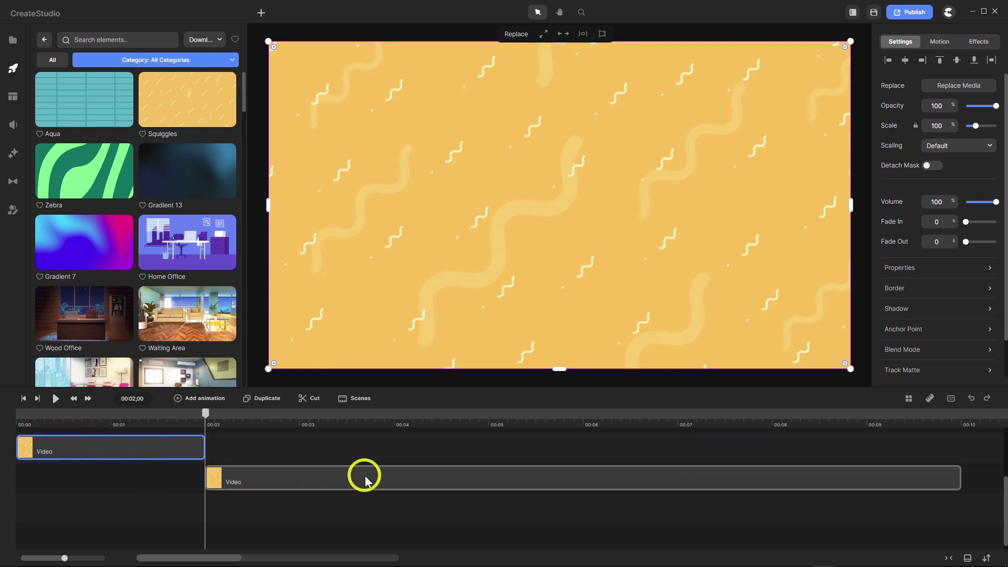
left_click_drag(366, 479, 660, 460)
Apply a Fade In entrance animation to the short Squiggles clip at about 00:06.
left_click_drag(206, 415, 637, 434)
left_click(770, 264)
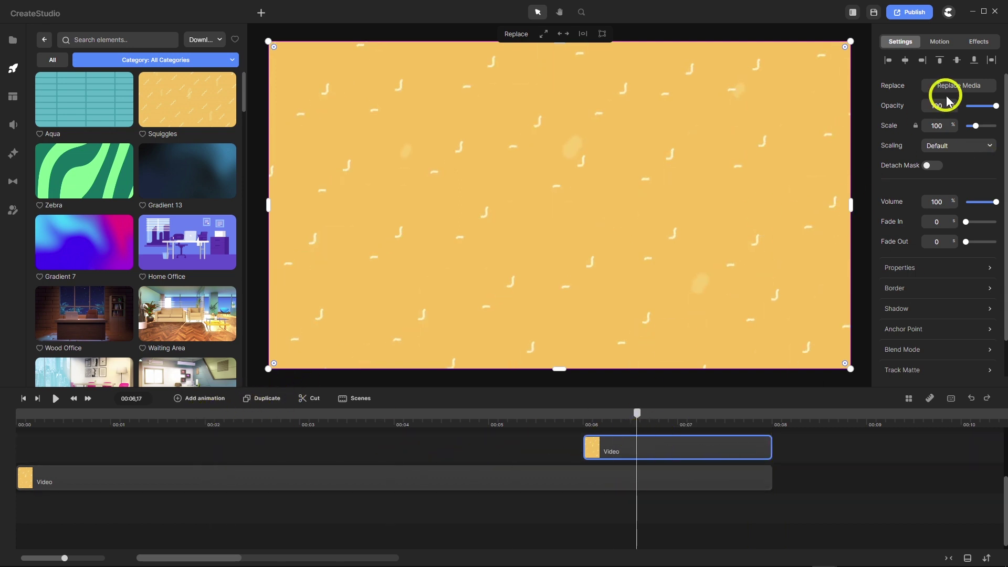
left_click(939, 42)
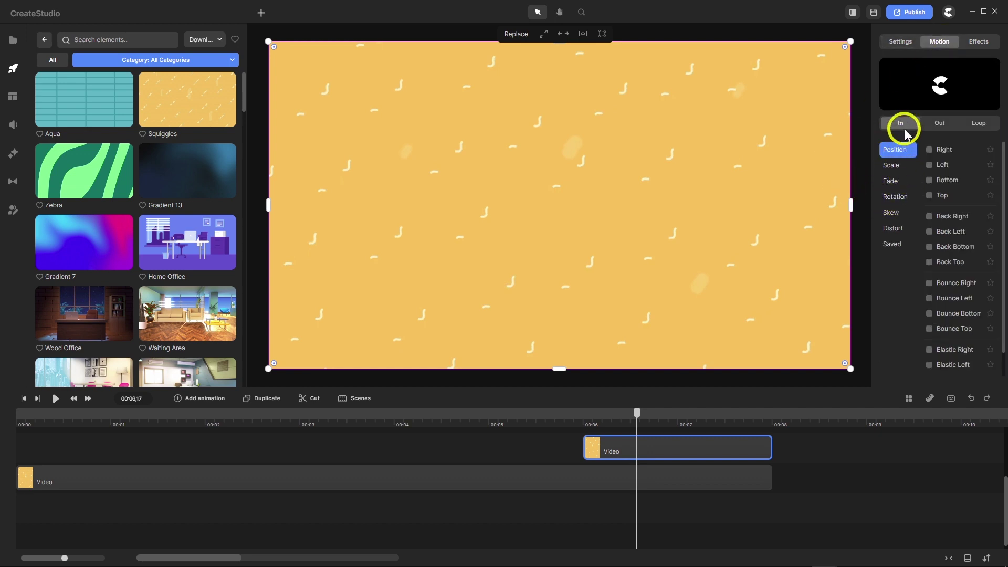
left_click(893, 179)
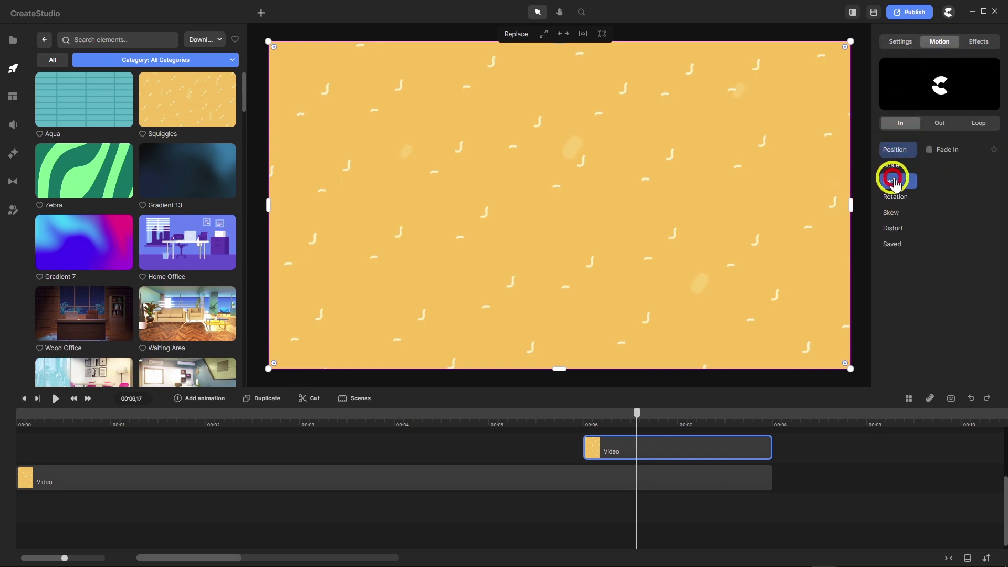
left_click(930, 150)
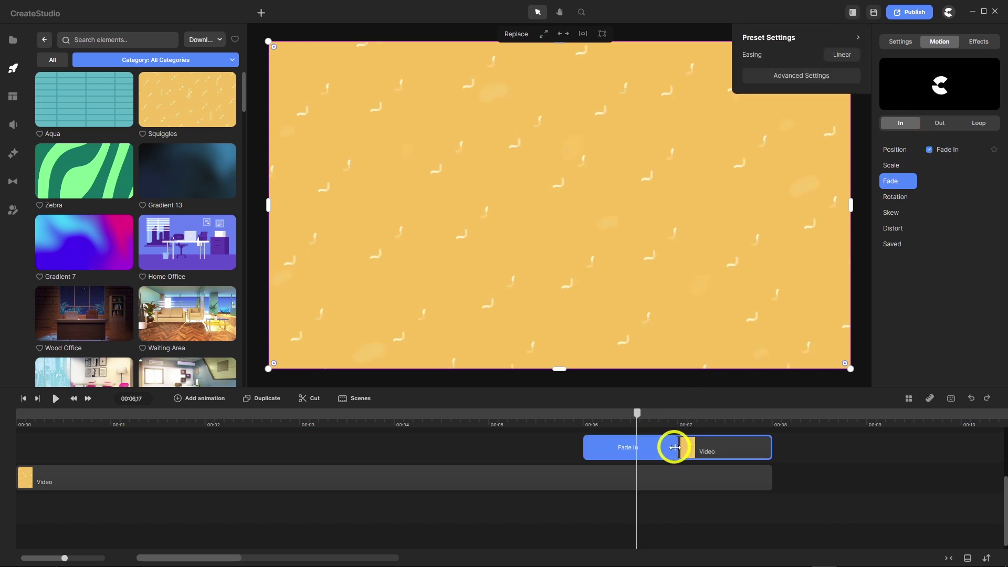
Stretch the Fade In across the short clip, then select both the fade and video clips.
left_click_drag(674, 447, 769, 453)
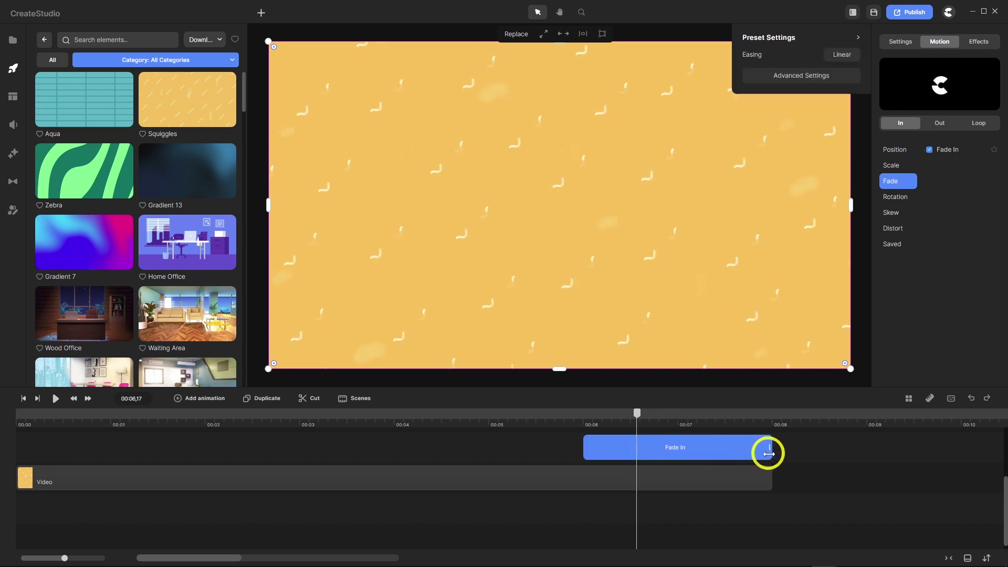
left_click(824, 497)
left_click_drag(814, 445, 715, 541)
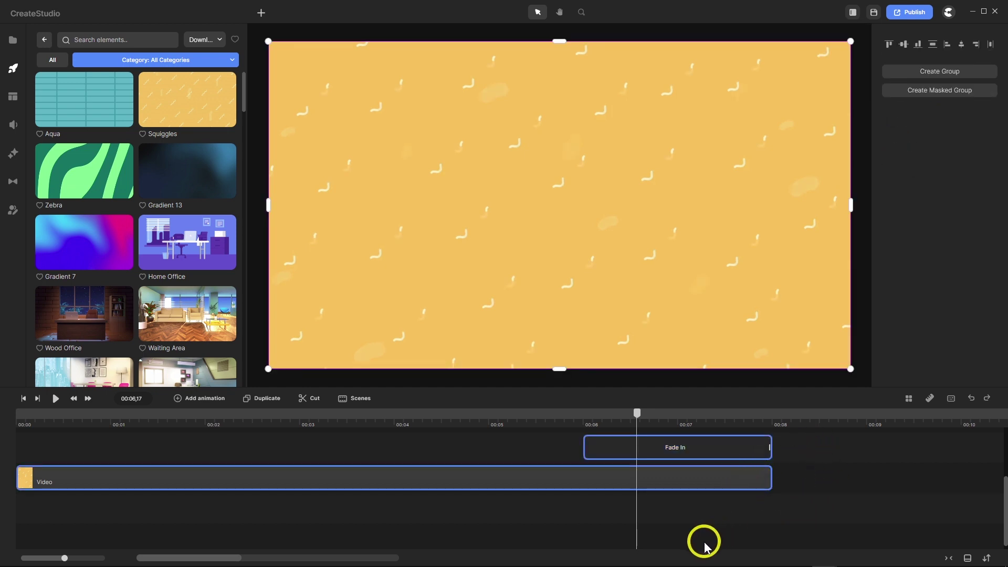
Group the Squiggles clip with its fade and place a duplicate starting exactly at 00:08.
left_click(950, 74)
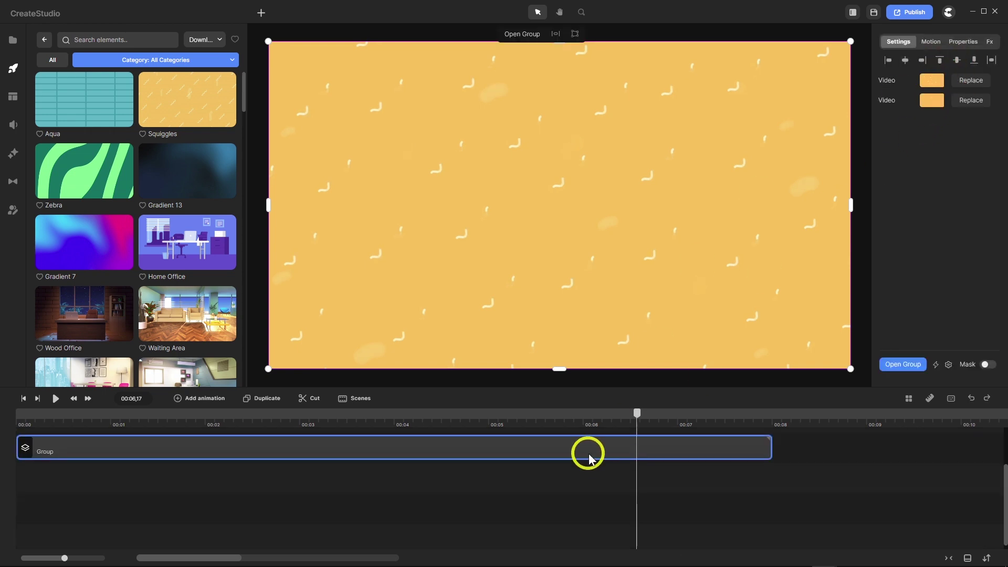
left_click(266, 399)
left_click_drag(99, 472, 854, 508)
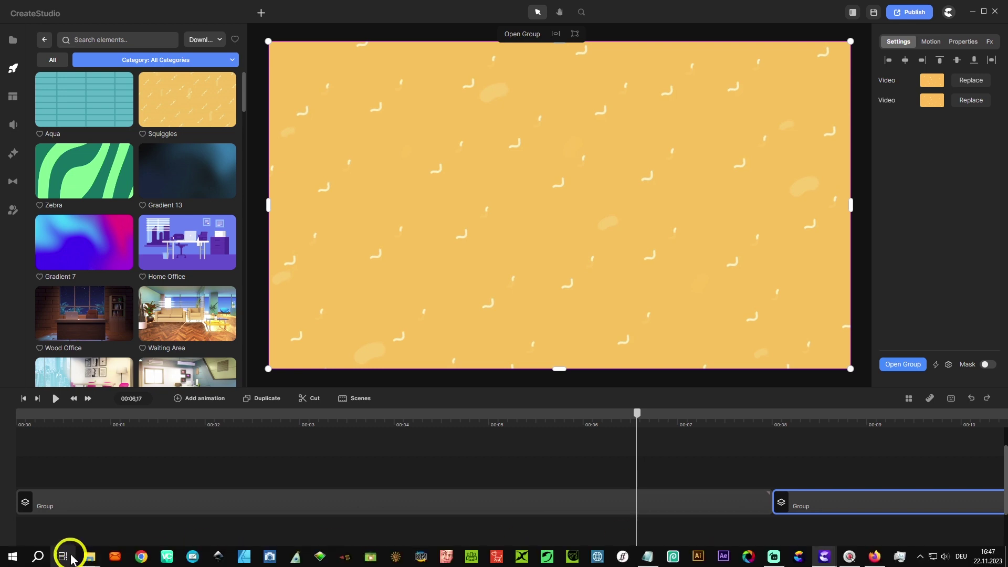
left_click_drag(635, 412, 737, 414)
left_click(774, 419)
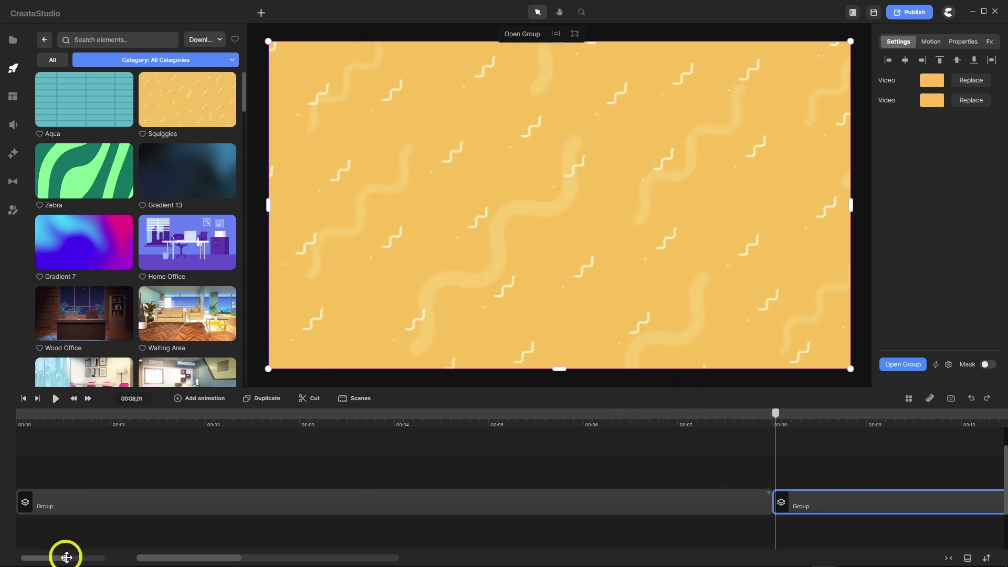
left_click_drag(66, 558, 105, 558)
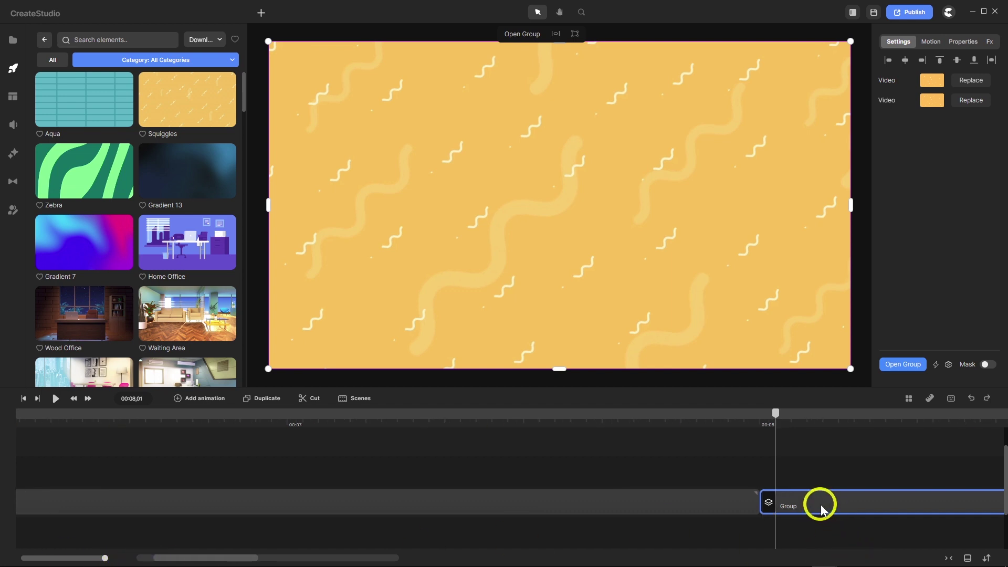
left_click_drag(818, 505, 826, 512)
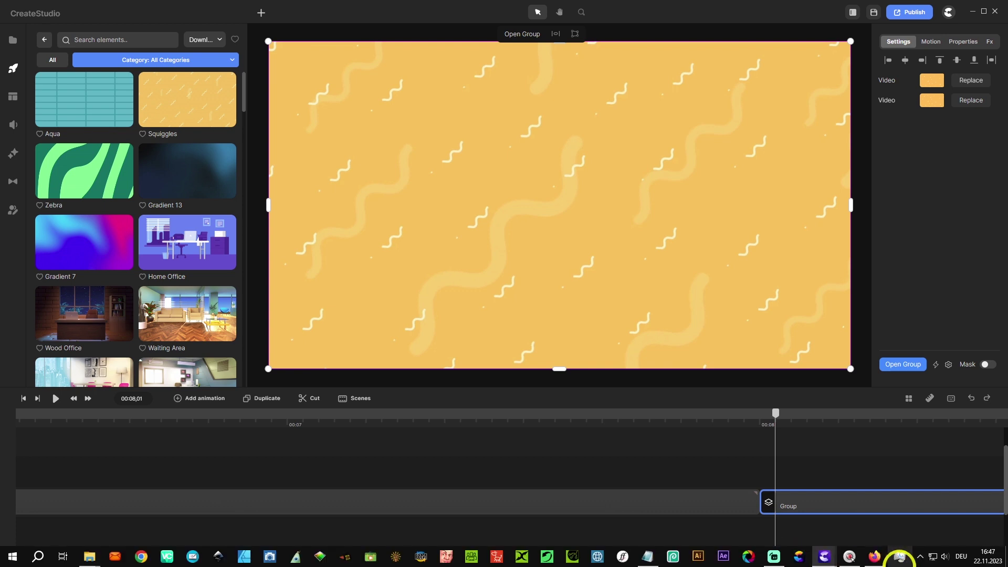
Fit the whole timeline and play from about 00:04 to preview the join.
mouse_move(951, 561)
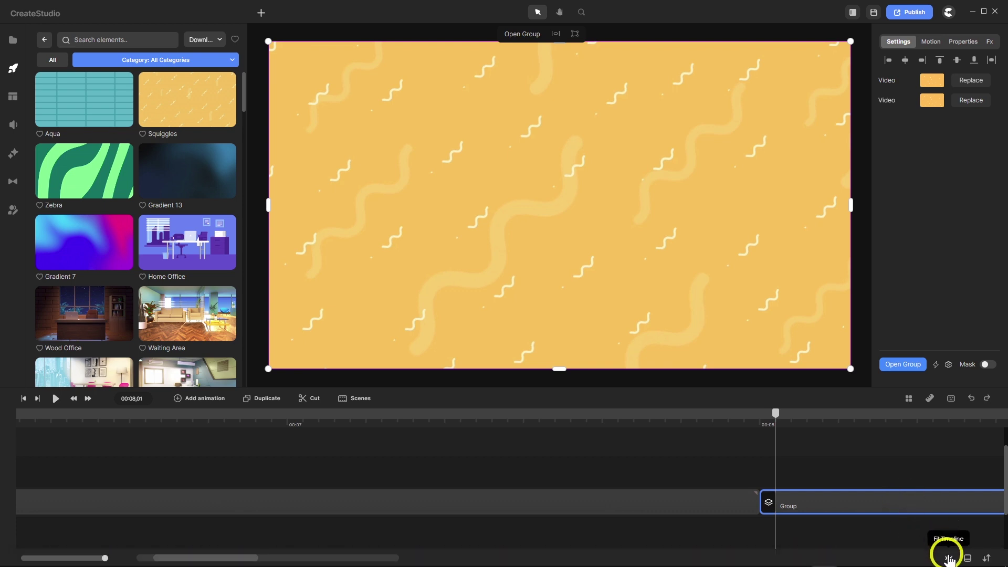
left_click(948, 558)
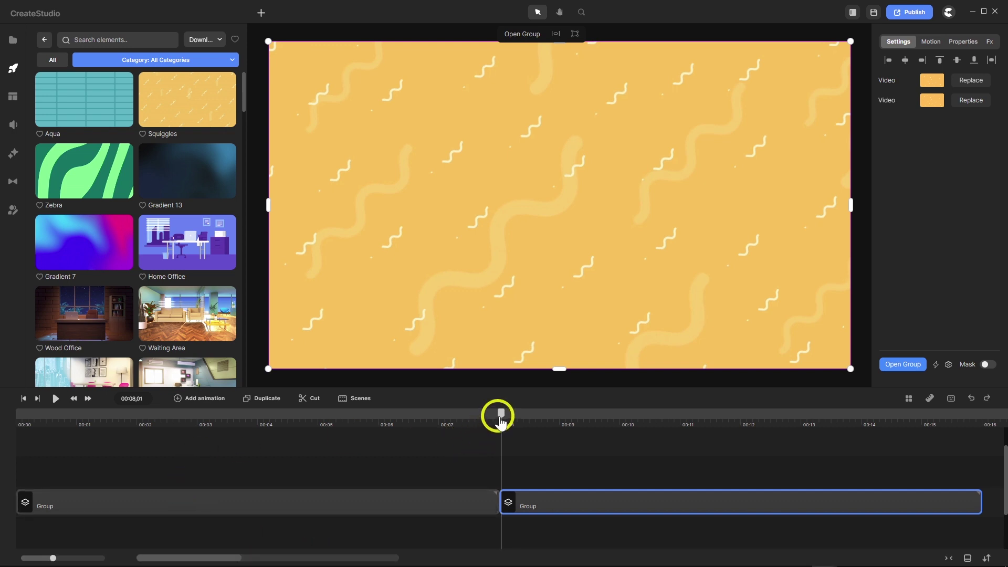
left_click_drag(501, 420, 286, 443)
left_click(55, 398)
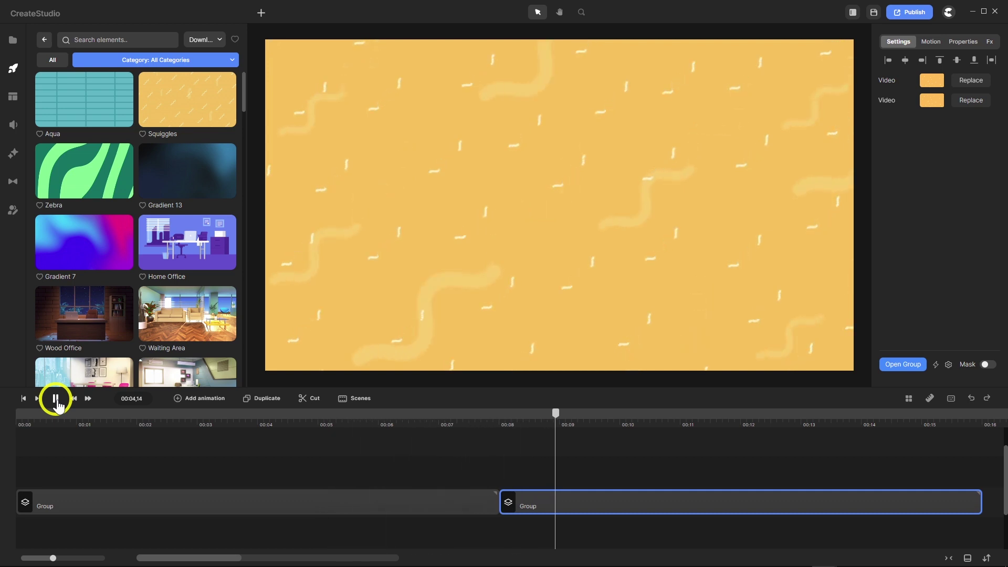
Set the MP4 export's output file to Loop Video Clips 2.mp4.
left_click(56, 399)
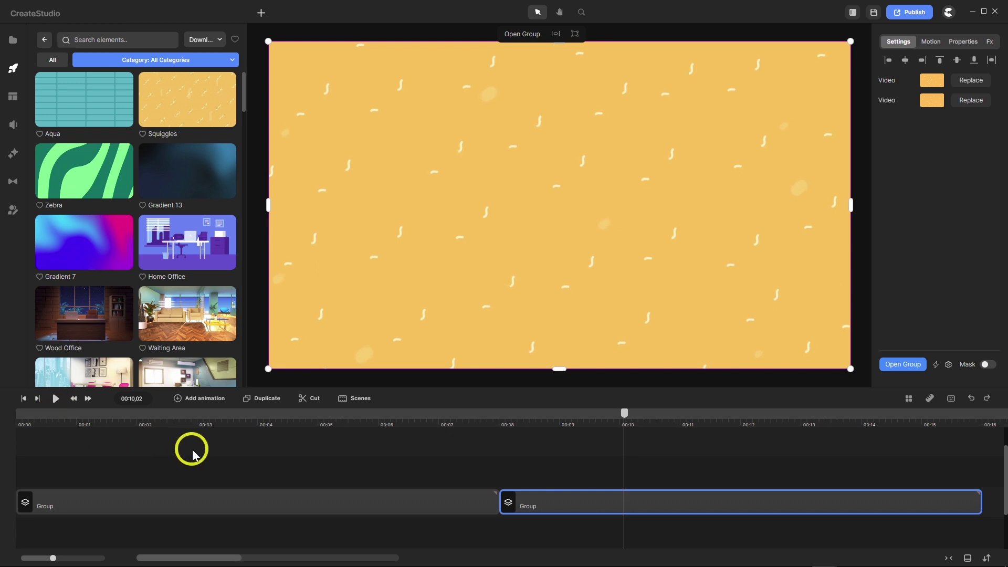
left_click(190, 449)
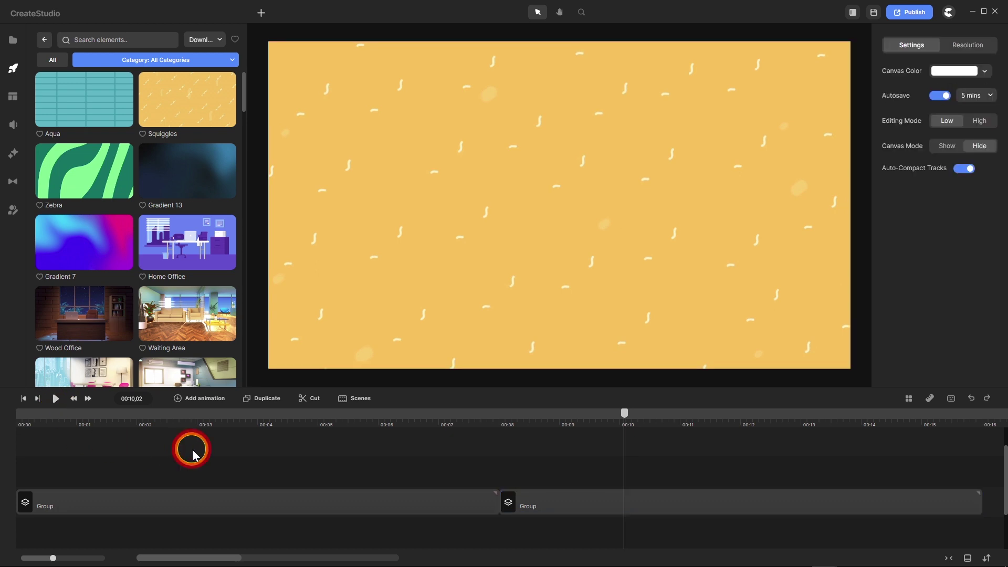
left_click(915, 13)
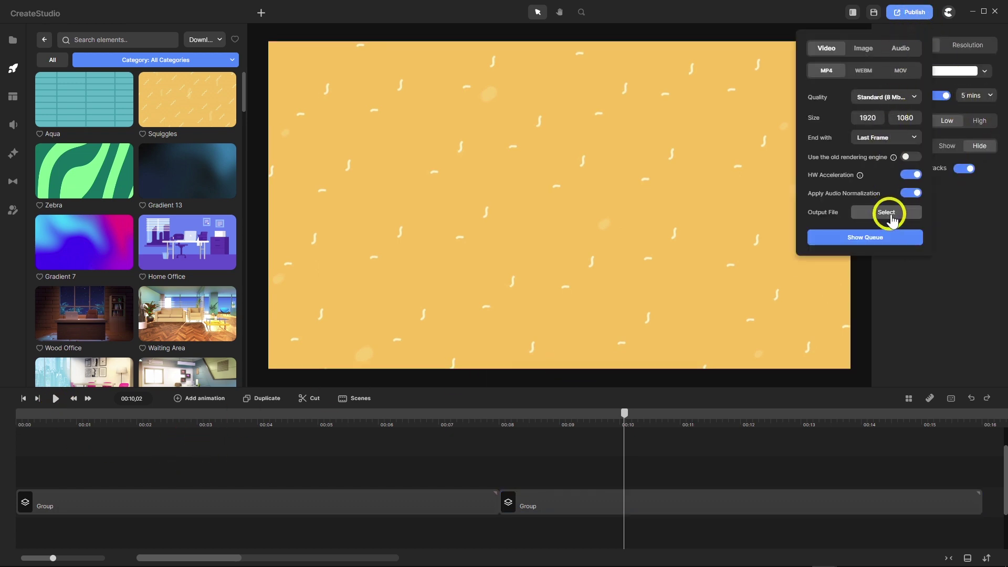
left_click(887, 212)
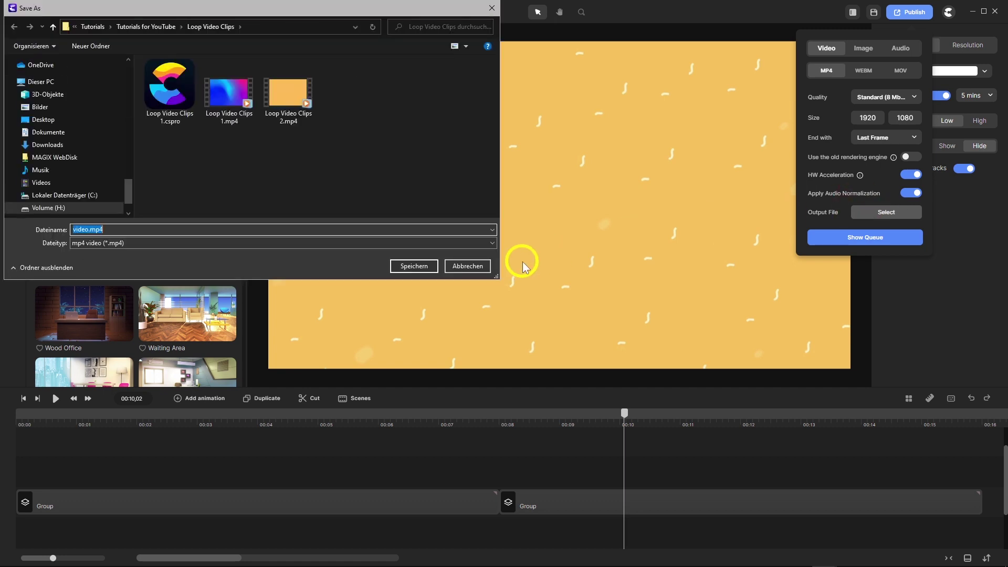
double_click(283, 100)
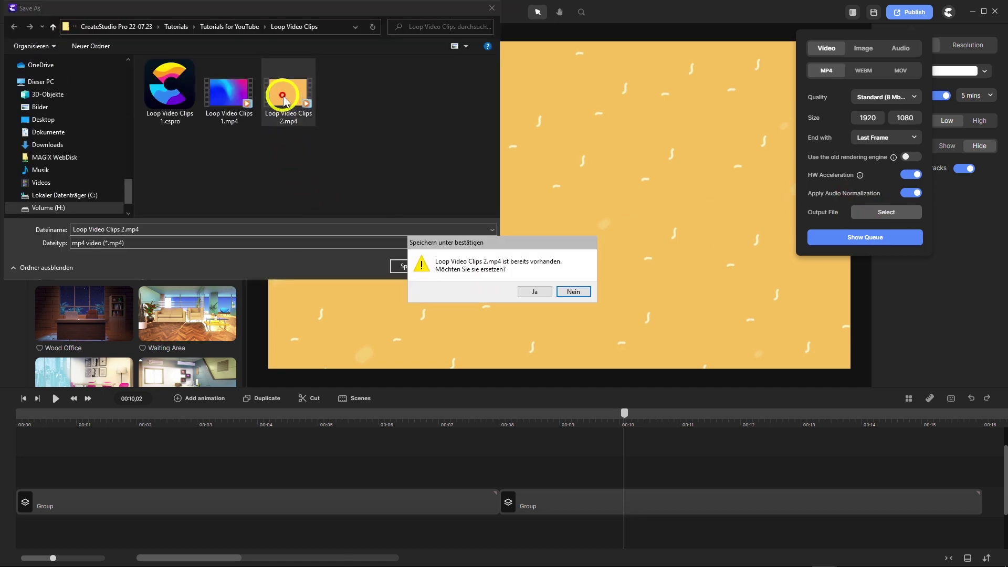
Overwrite the old file and import the rendered Loop Video Clips 2.mp4 into project media.
left_click(534, 292)
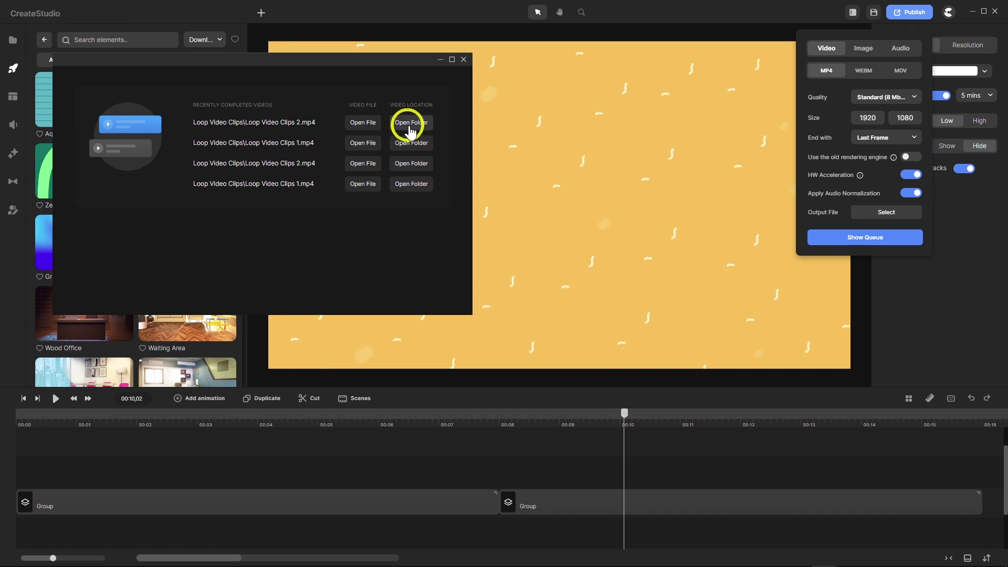
left_click(410, 131)
left_click_drag(336, 307, 602, 213)
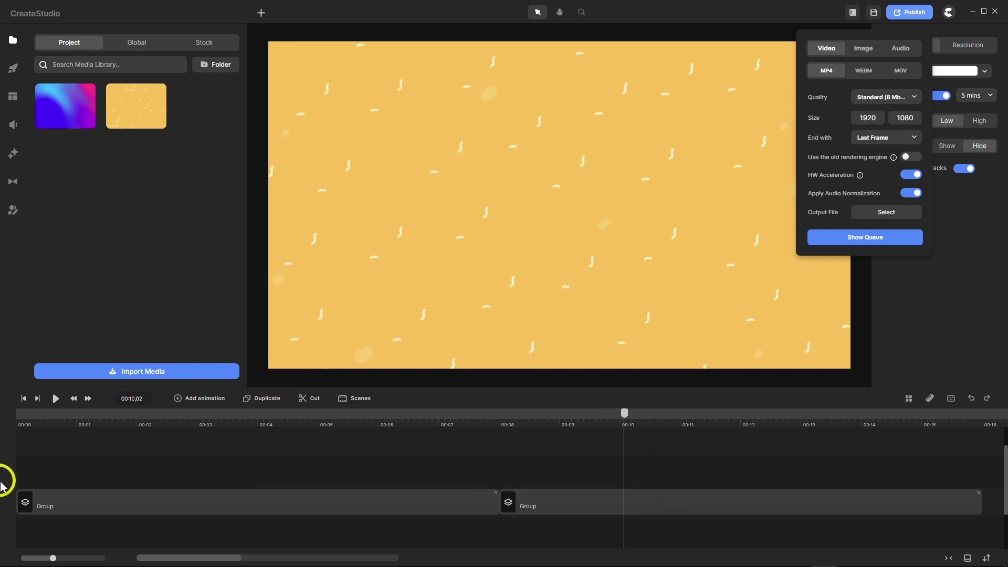
Place Loop Video Clips 2 at the timeline start and play it through to check the loop.
left_click(24, 399)
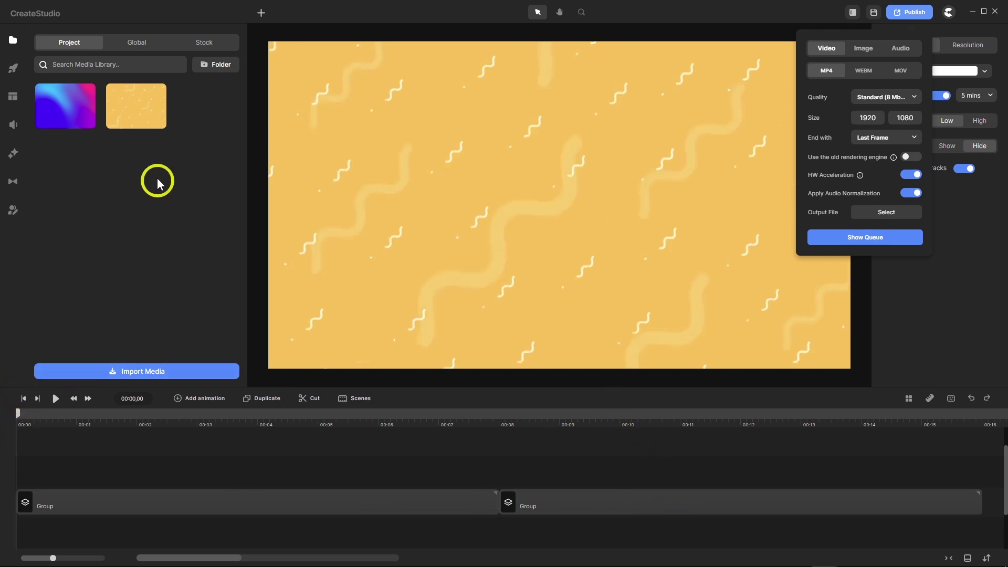
left_click_drag(134, 110, 40, 478)
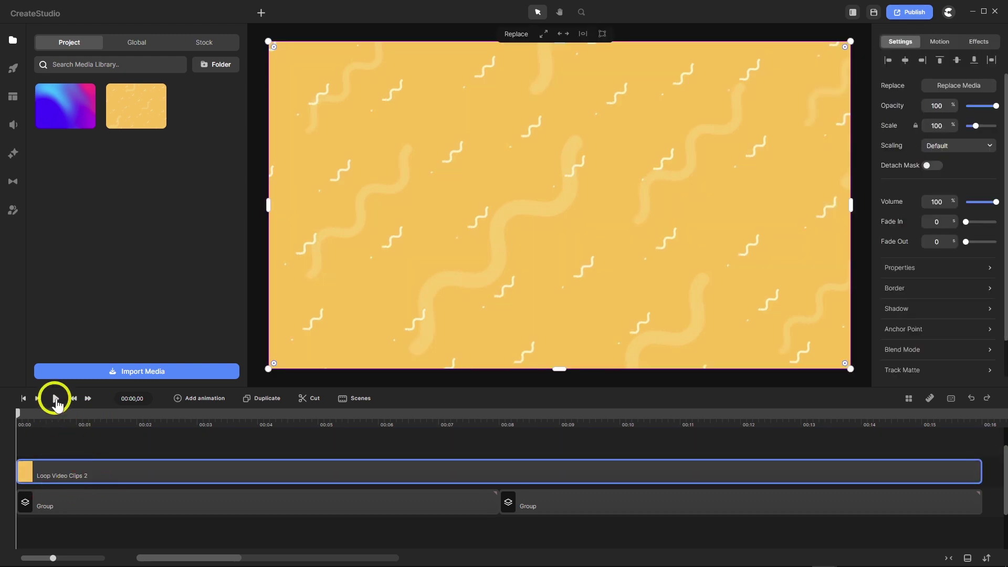
left_click(56, 399)
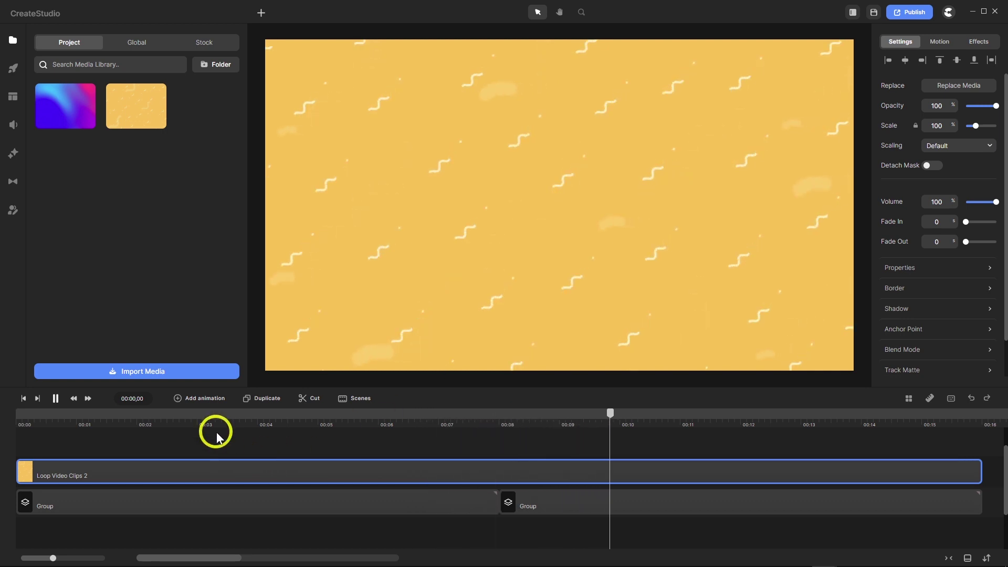
left_click(56, 398)
mouse_move(72, 465)
left_mouse_down()
mouse_move(75, 493)
mouse_move(80, 480)
left_mouse_up()
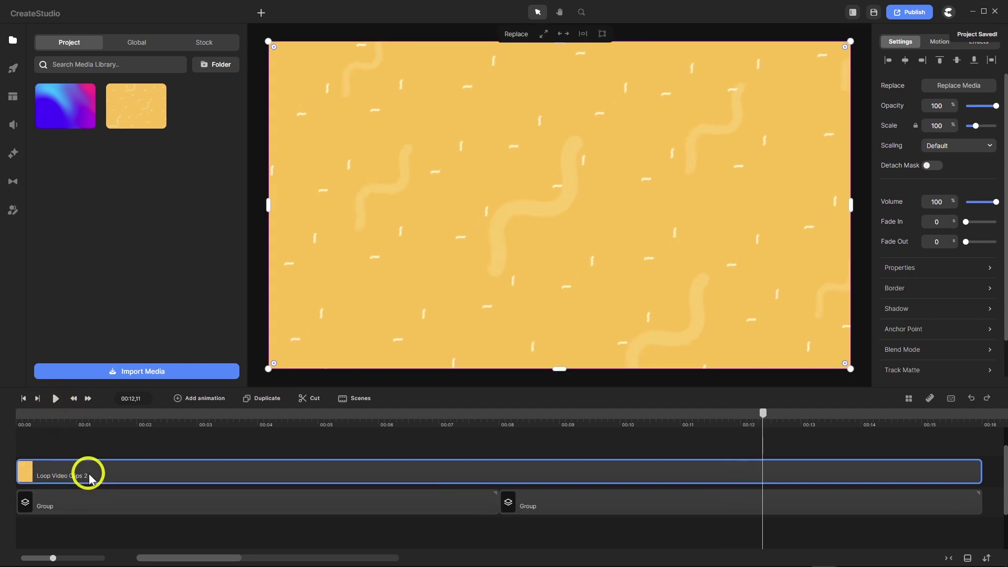
Delete the Loop Video Clips 2 track and the duplicate group, keeping the remaining Squiggles group selected.
right_click(228, 469)
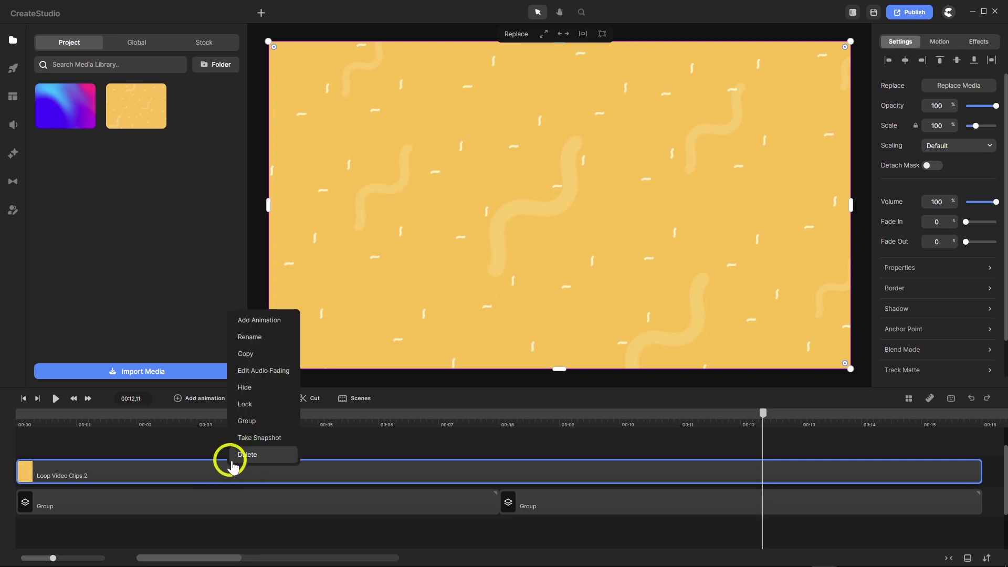
left_click(241, 454)
right_click(561, 458)
left_click(571, 461)
left_click(168, 472)
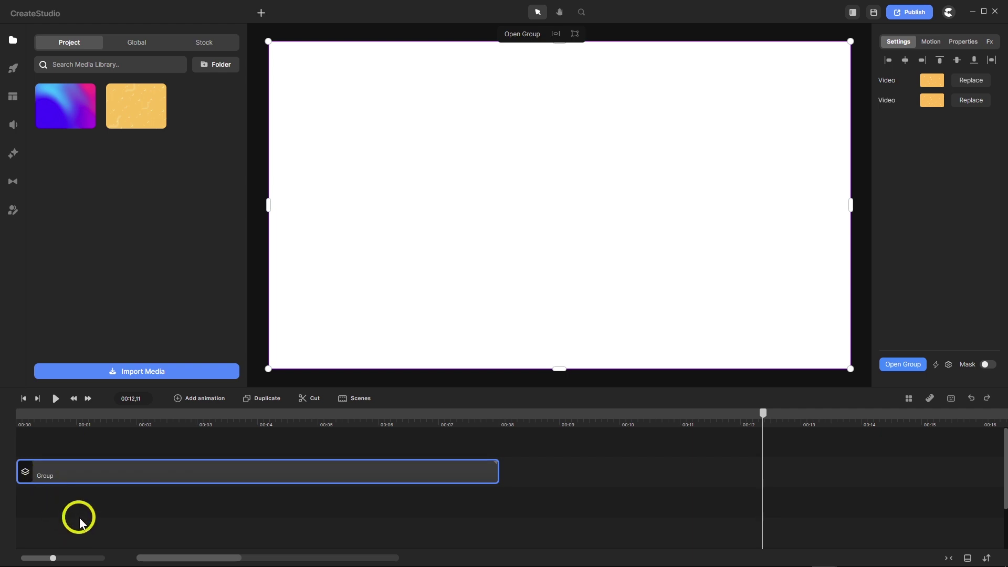
left_click_drag(766, 411, 306, 475)
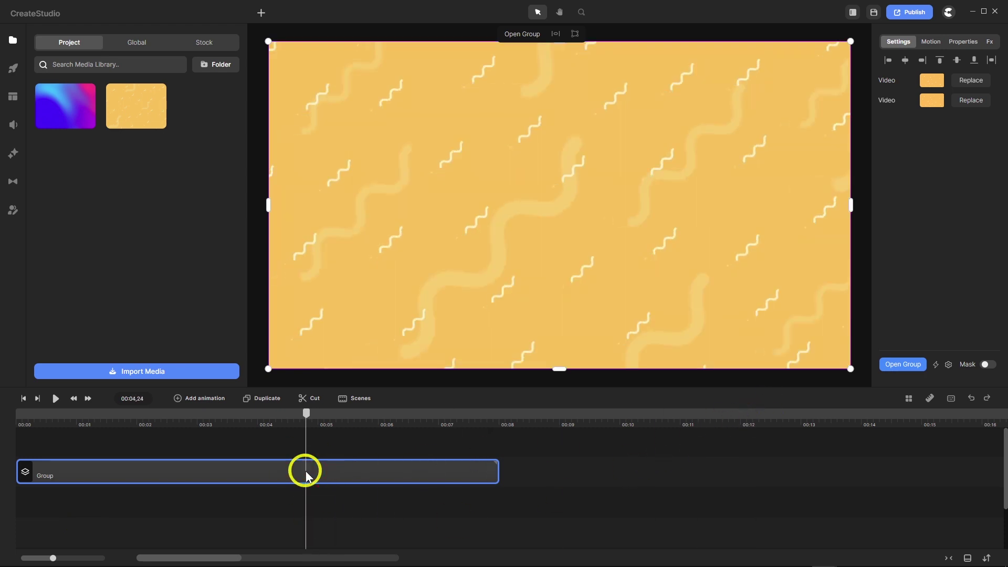